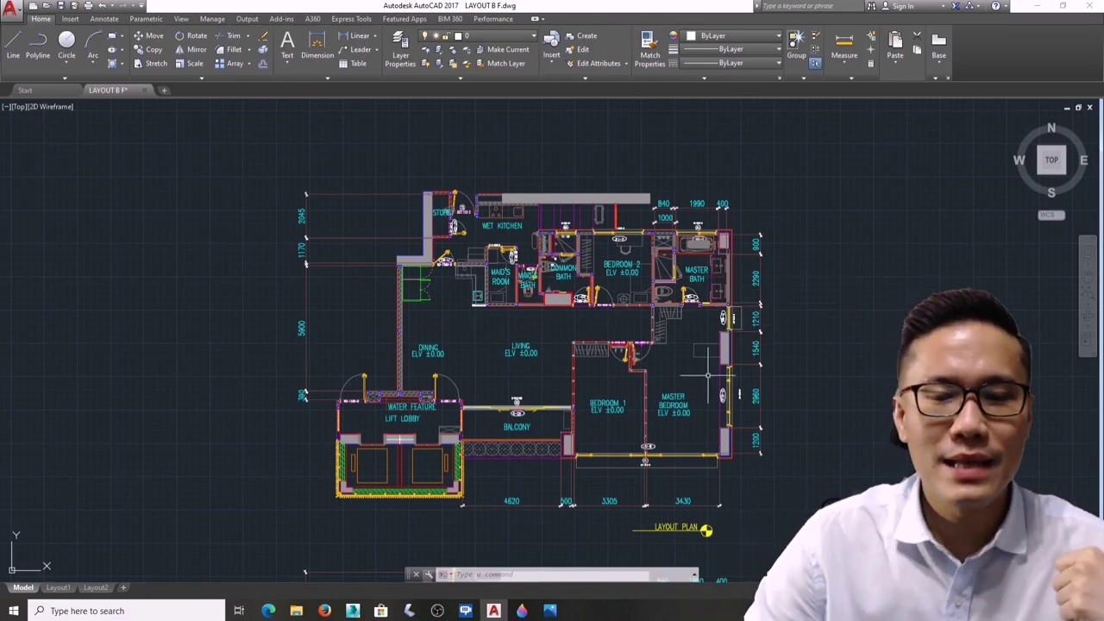
Step: Examine the furnished version of the apartment layout plan, with its living, dining and bedroom furniture
scroll(617, 388, "down", 3)
middle_click_drag(601, 363, 595, 276)
scroll(503, 388, "up", 6)
middle_click_drag(503, 386, 502, 395)
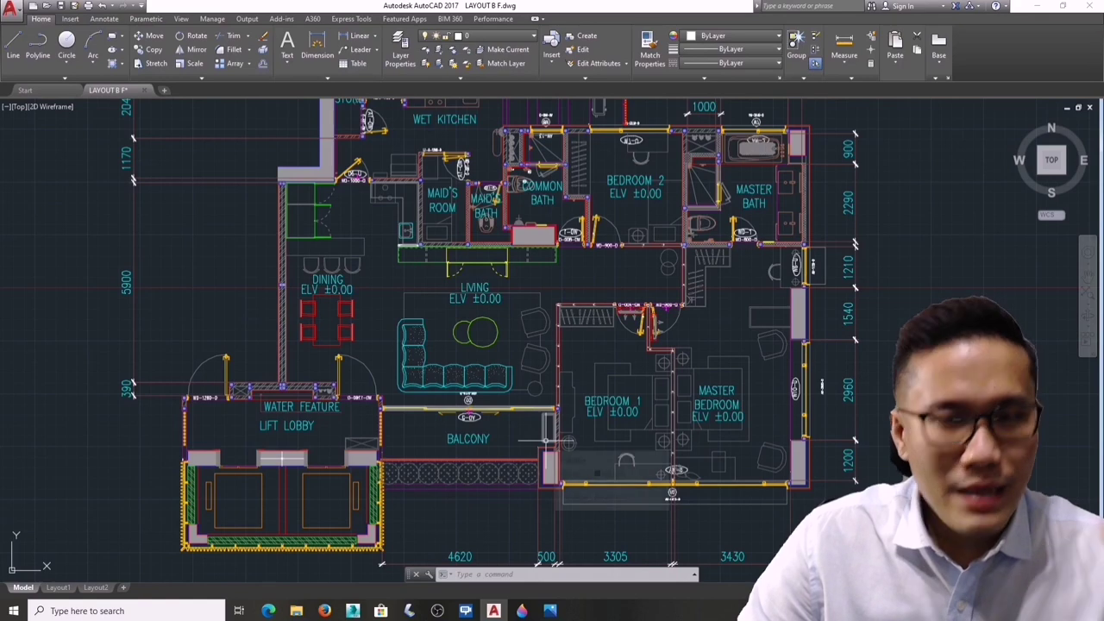
scroll(545, 442, "down", 2)
scroll(546, 450, "up", 2)
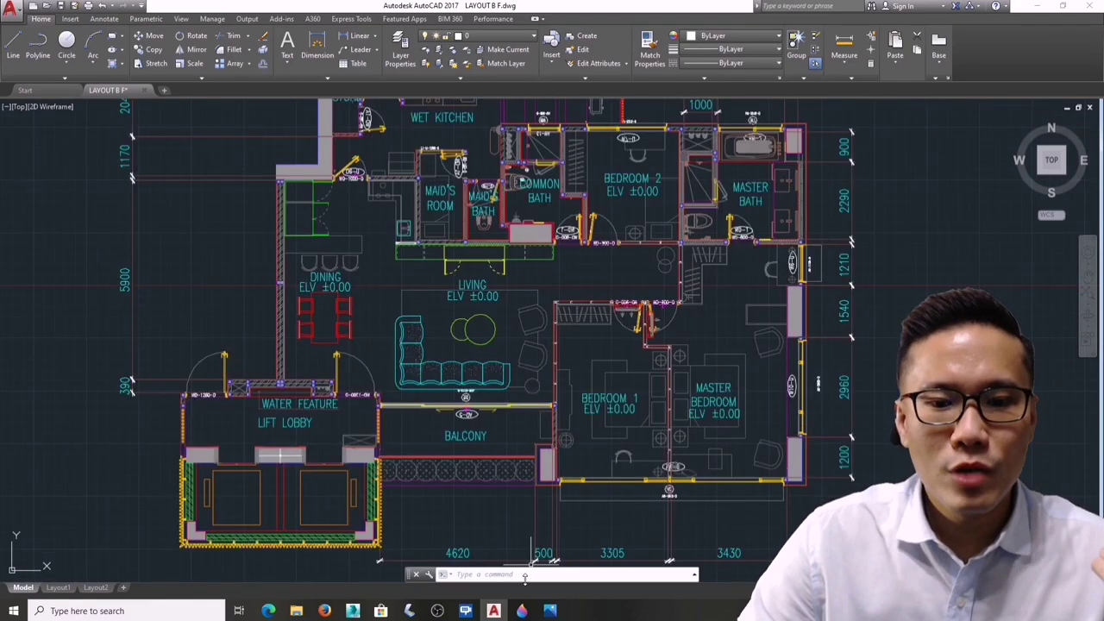
Step: Switch to the LDK.max scene in 3ds Max and maximise the PhysCamera001 view
left_click(353, 610)
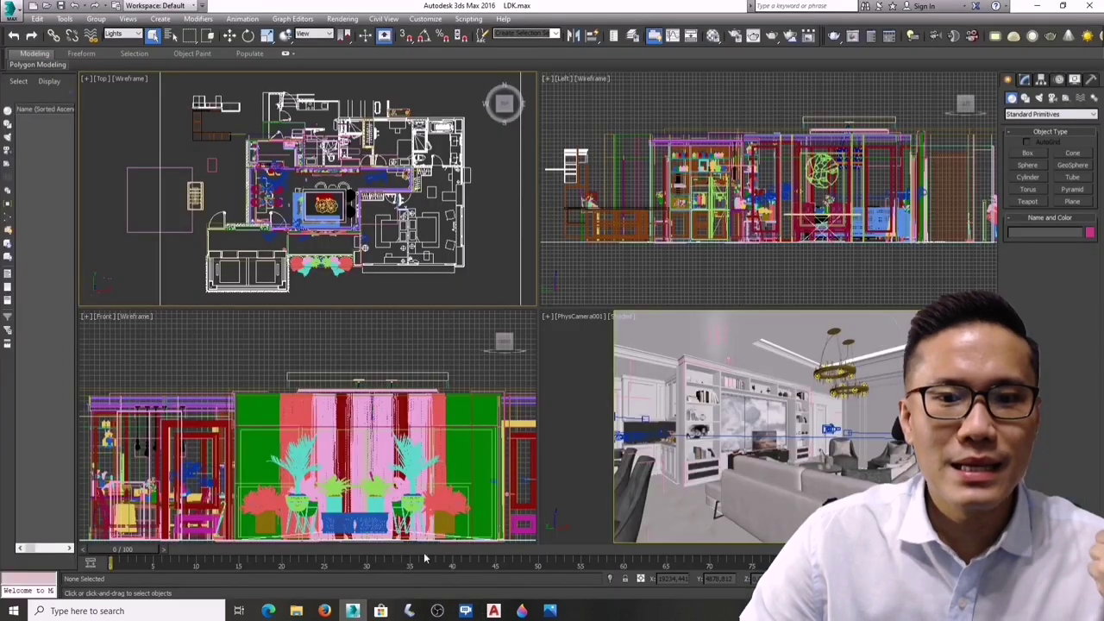
left_click(569, 363)
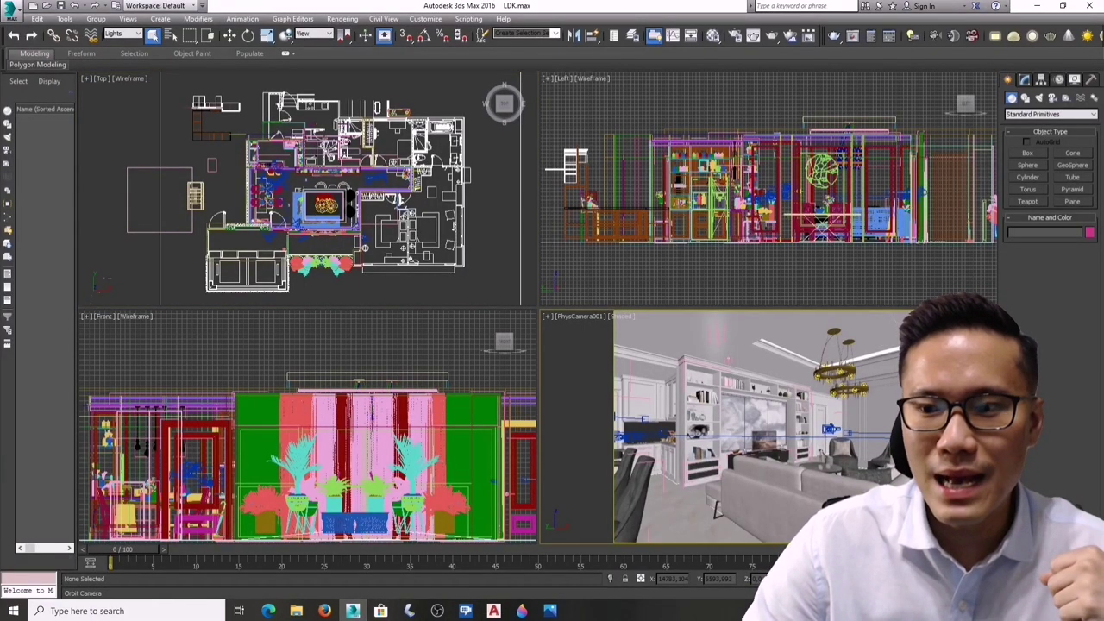
key("alt+w")
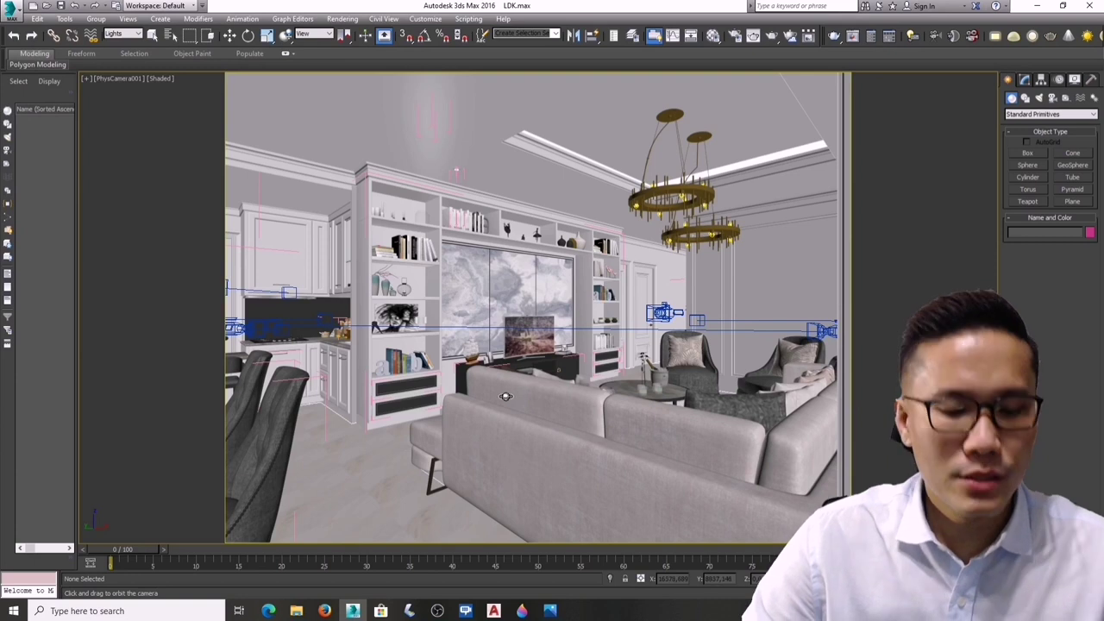
Step: Leave camera orbiting and unhide the scene's hidden light objects
key("q")
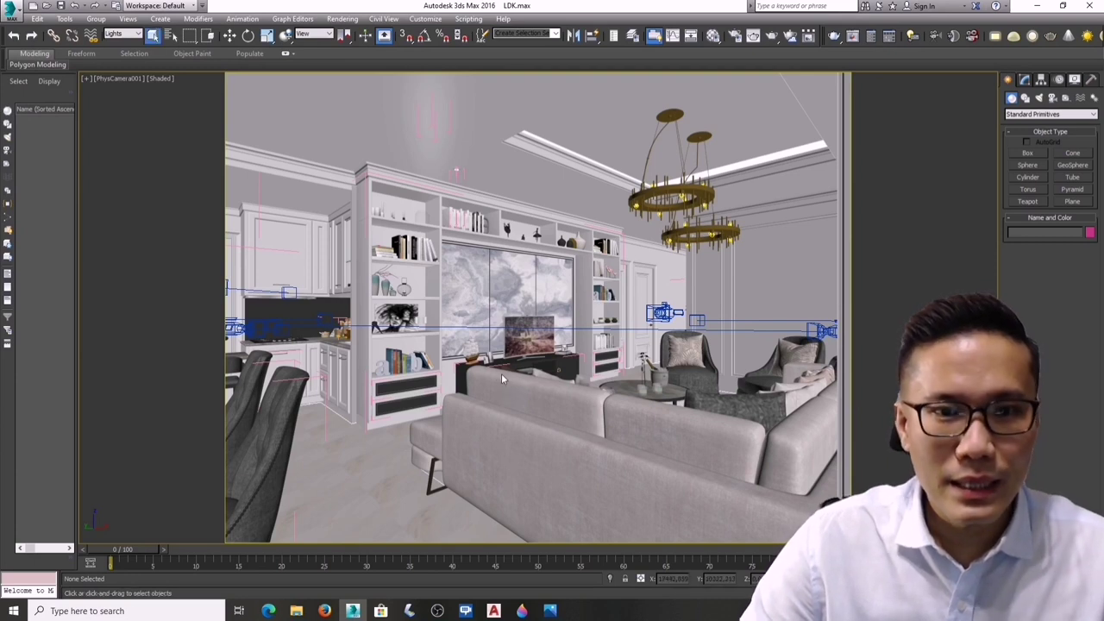
right_click(504, 324)
left_click(473, 238)
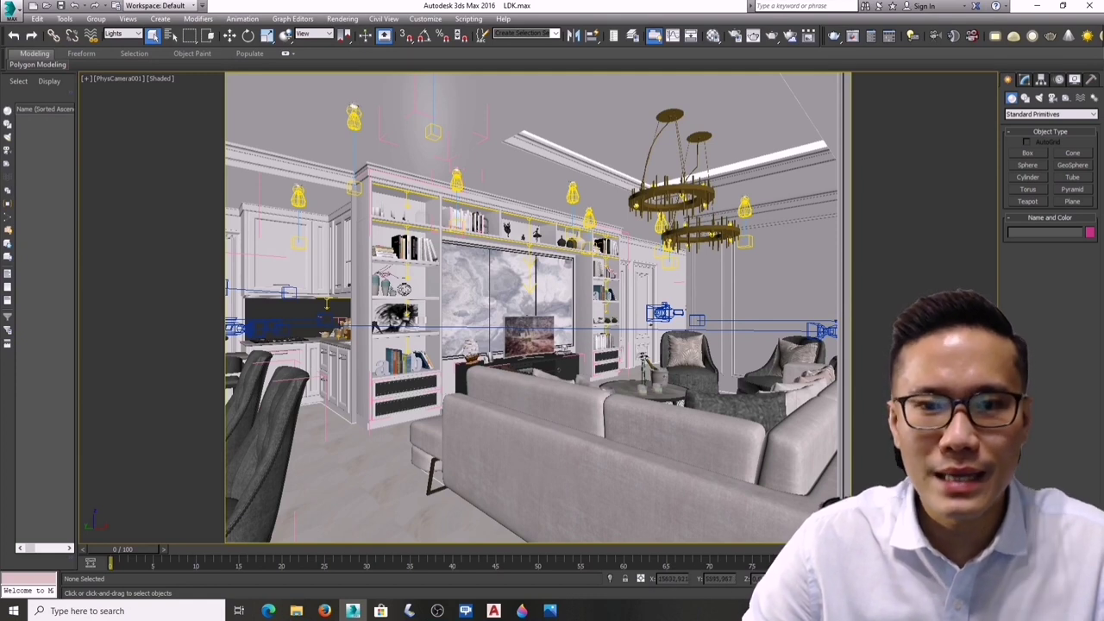
Step: Look around the living room from PhysCamera001, covering the TV shelving wall, sofa, curtains and dining side
key("ctrl+r")
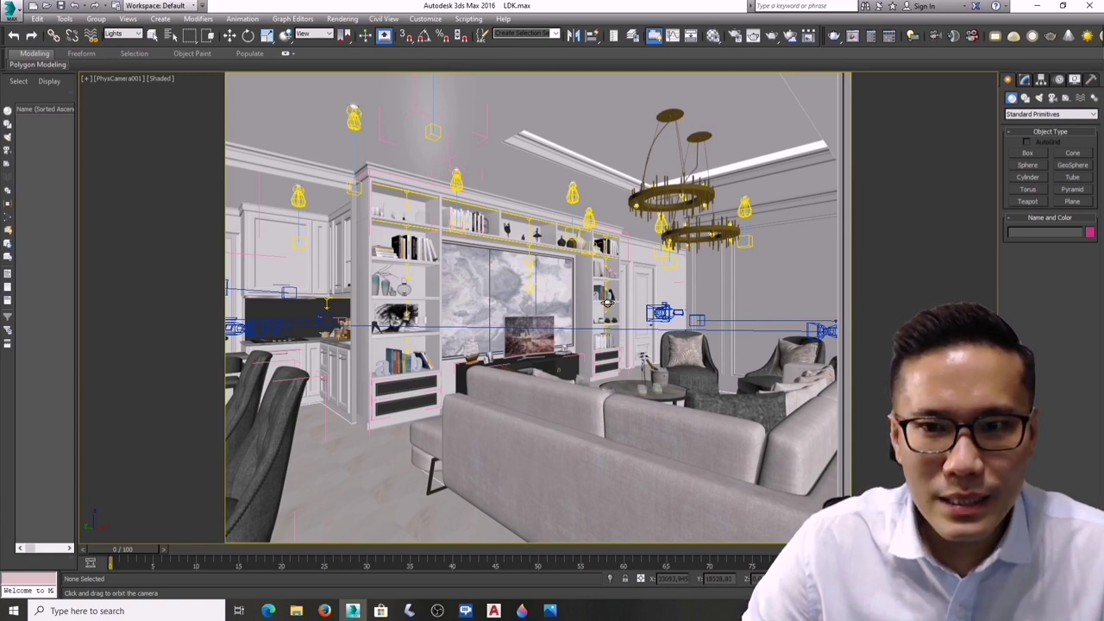
mouse_move(411, 367)
left_mouse_down()
mouse_move(449, 390)
mouse_move(413, 381)
left_mouse_up()
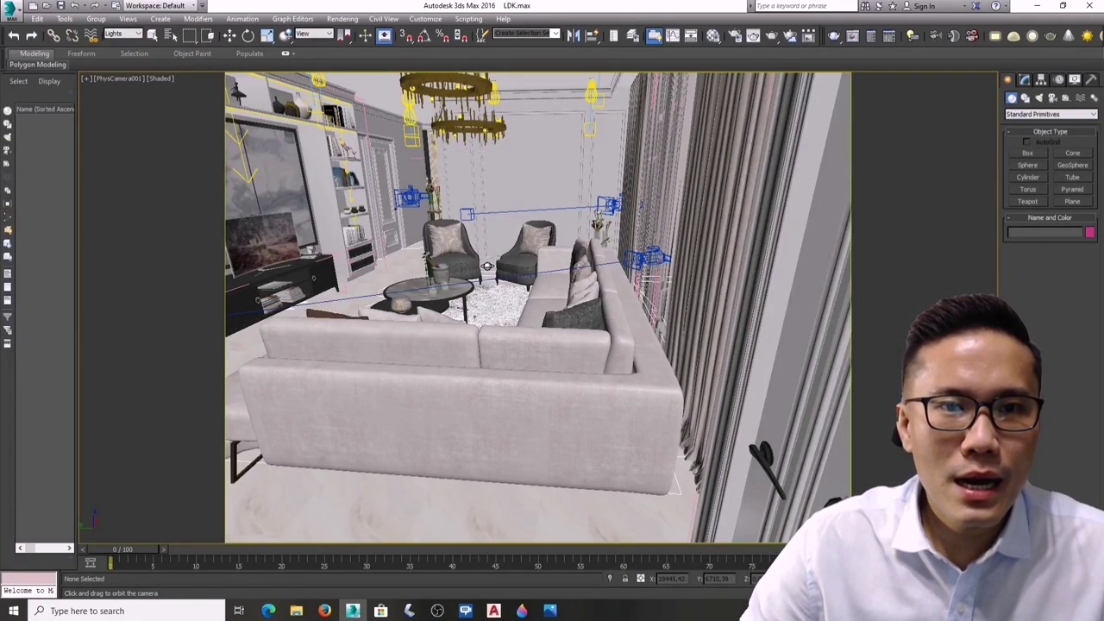
left_click_drag(447, 304, 424, 290)
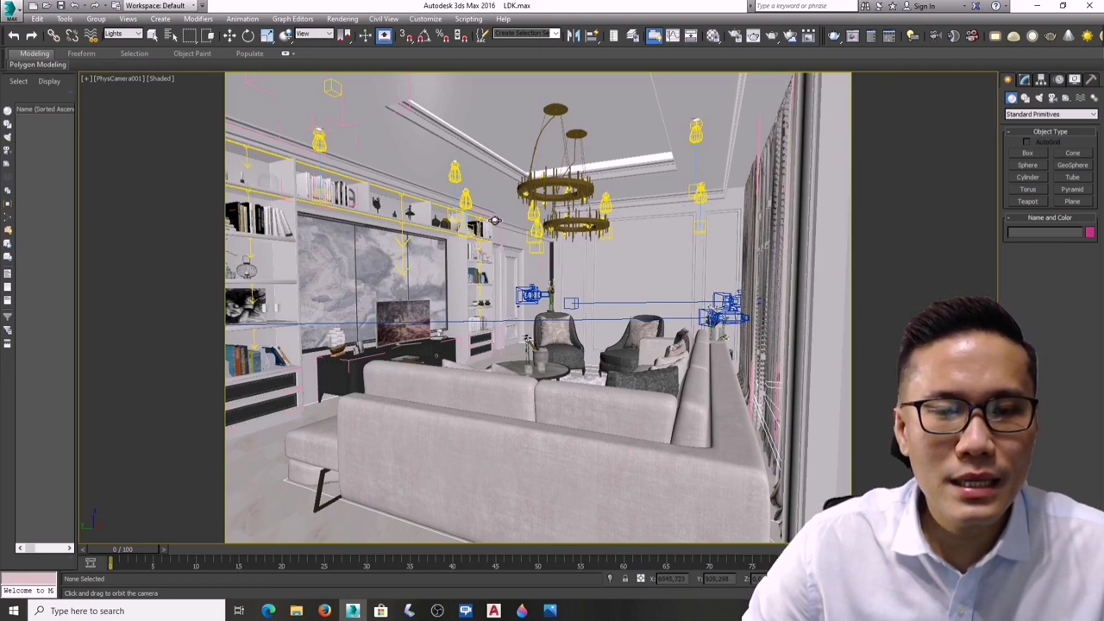
left_click_drag(500, 318, 471, 321)
Step: Switch the view to PhysCamera002 and look from the seating area and corridor across to the kitchen
key("c")
left_click(530, 234)
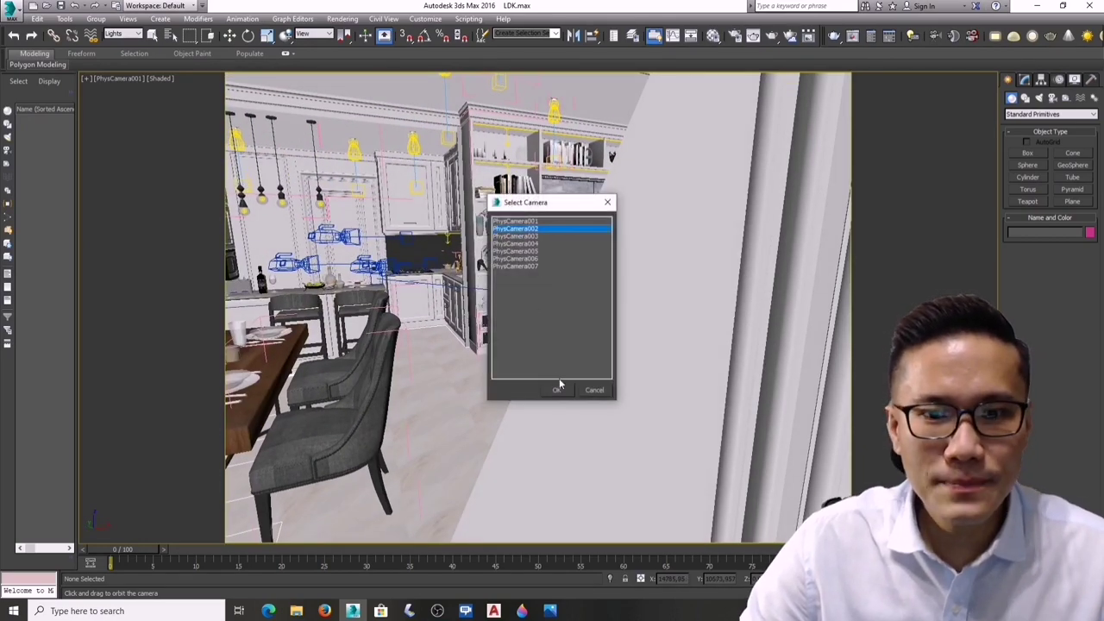
left_click(557, 388)
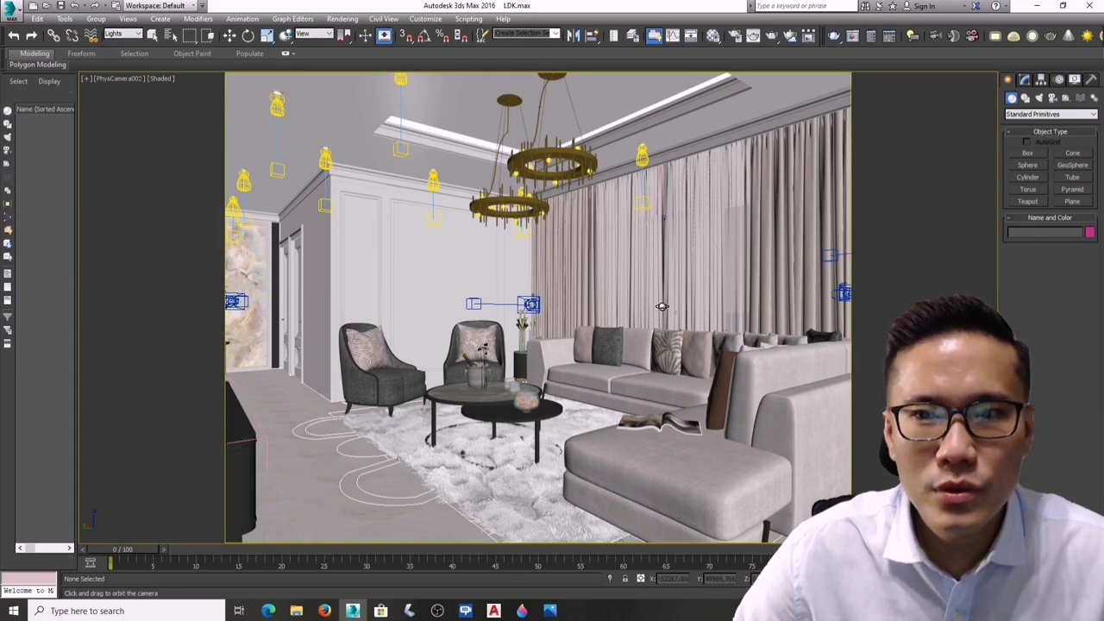
left_click_drag(565, 333, 593, 290)
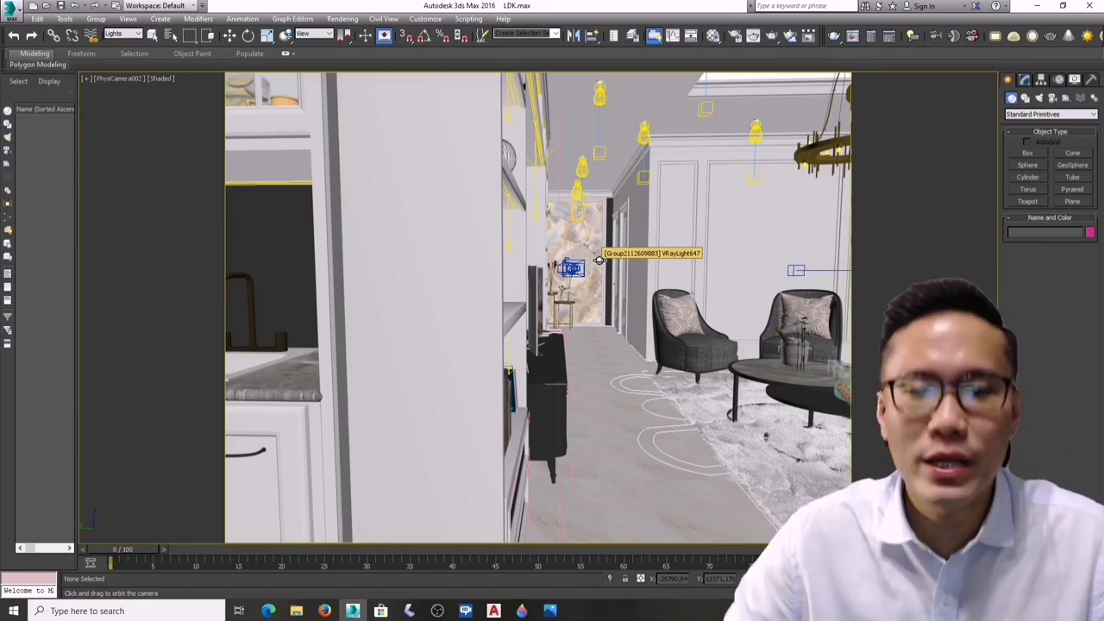
left_click_drag(606, 337, 533, 342)
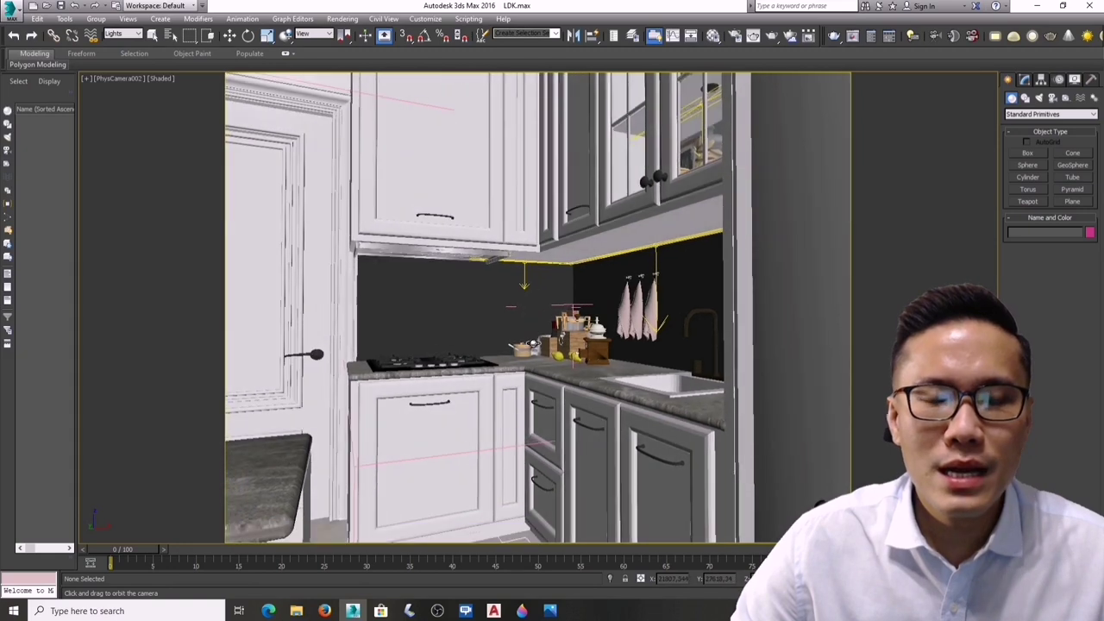
Step: Check the floor plan in AutoCAD, return to 3ds Max and examine the kitchen island and fridge wall
left_click(494, 611)
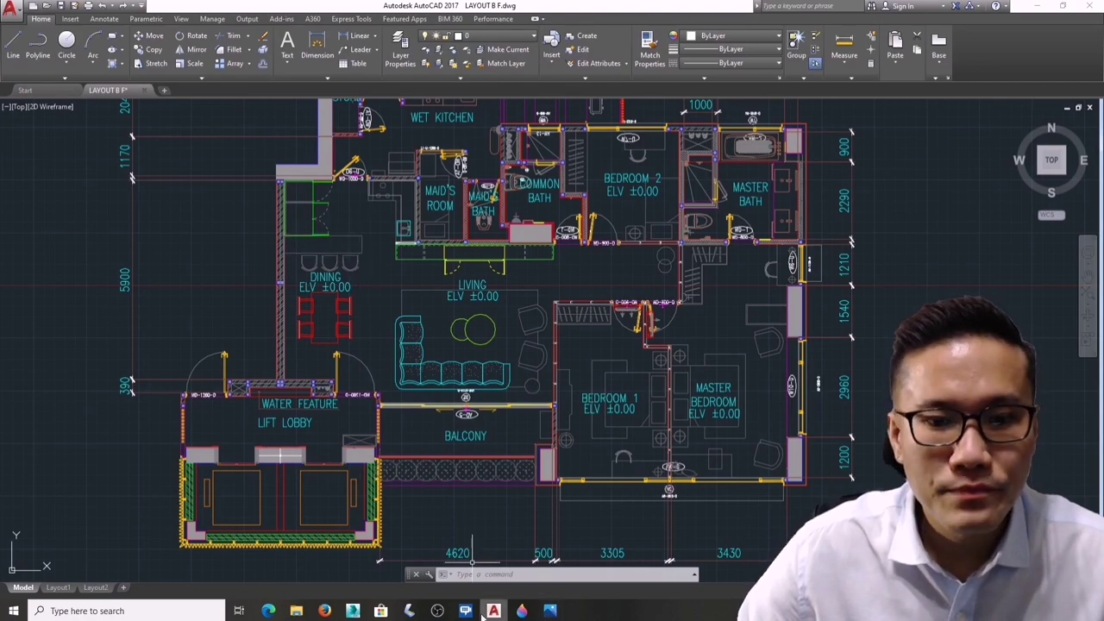
left_click(353, 610)
left_click_drag(533, 411, 447, 412)
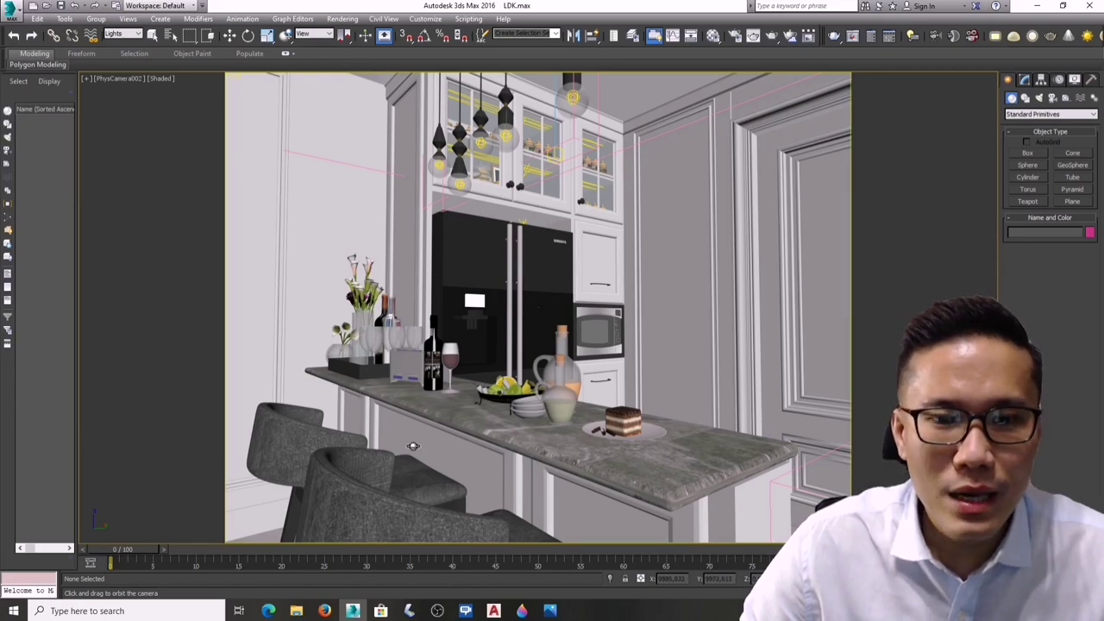
left_click_drag(394, 444, 486, 448)
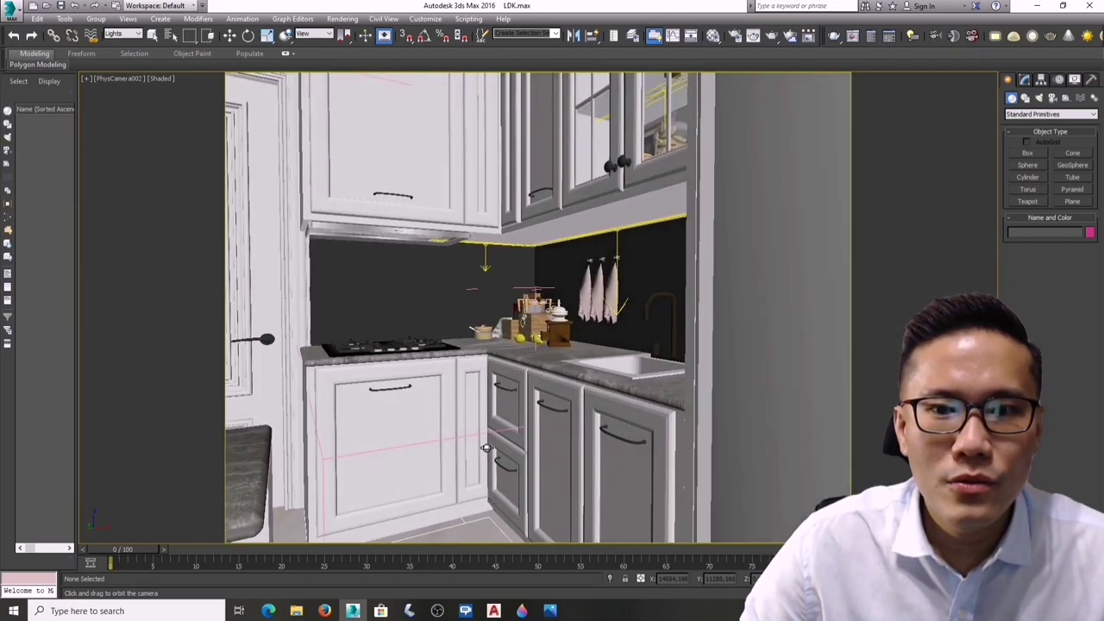
Step: Examine the kitchen's hob, sink counter, and upper and lower cabinets
left_click_drag(553, 393, 569, 379)
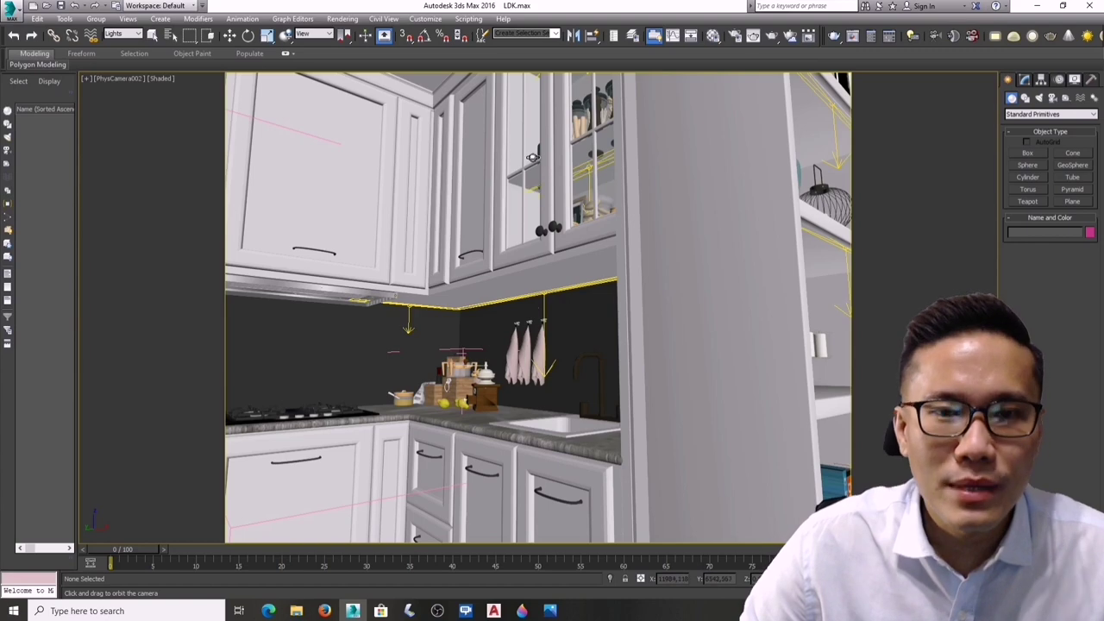
left_click_drag(516, 250, 507, 268)
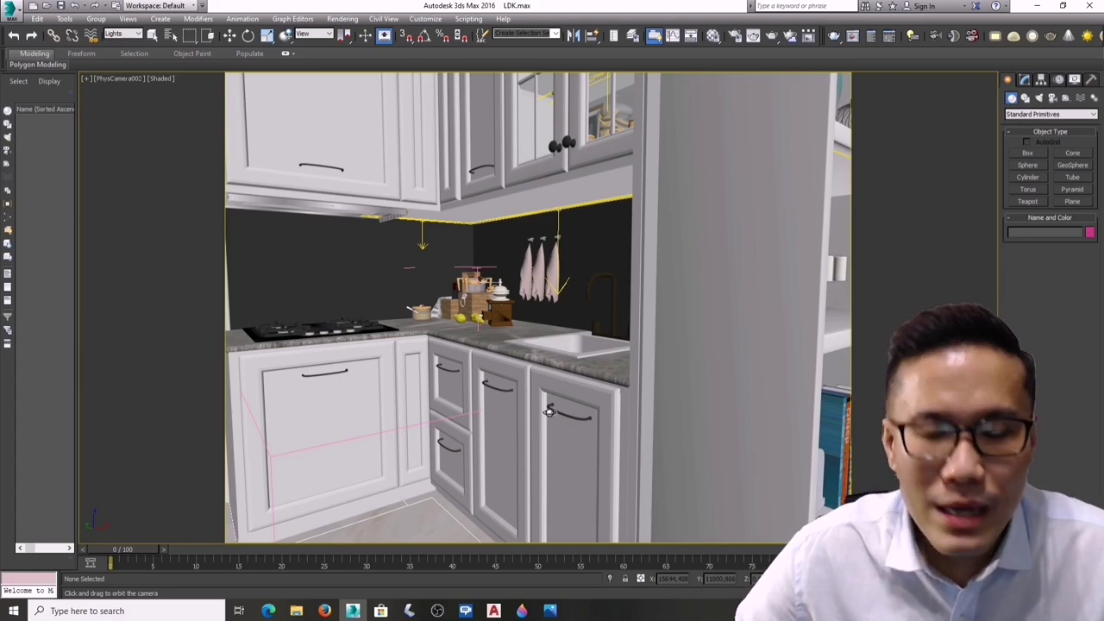
left_click_drag(547, 413, 535, 413)
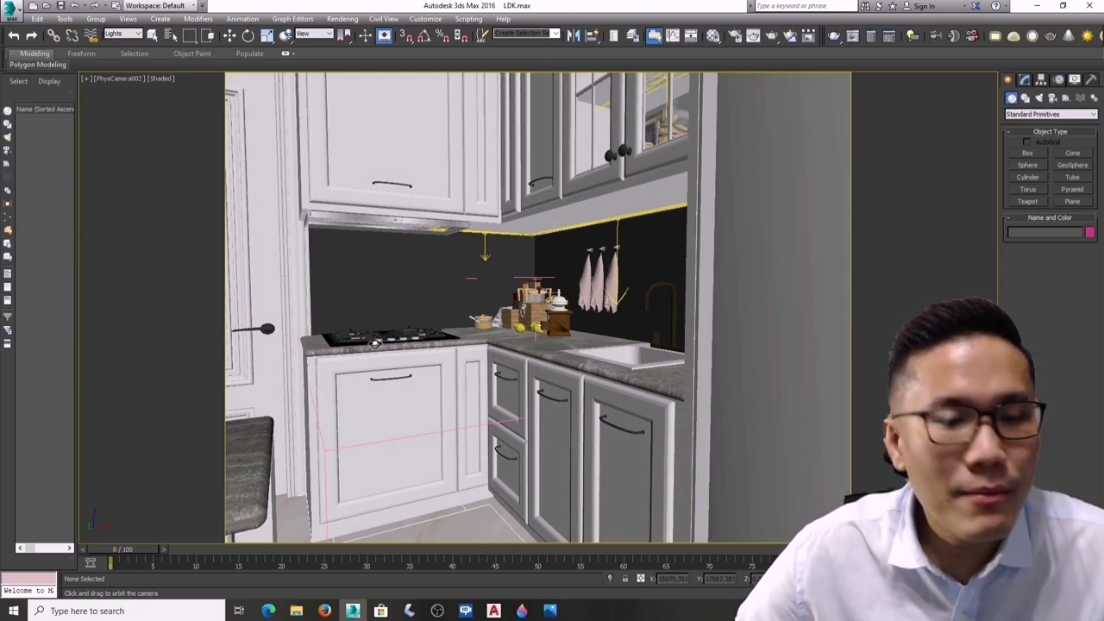
mouse_move(325, 445)
left_mouse_down()
mouse_move(310, 449)
mouse_move(323, 445)
left_mouse_up()
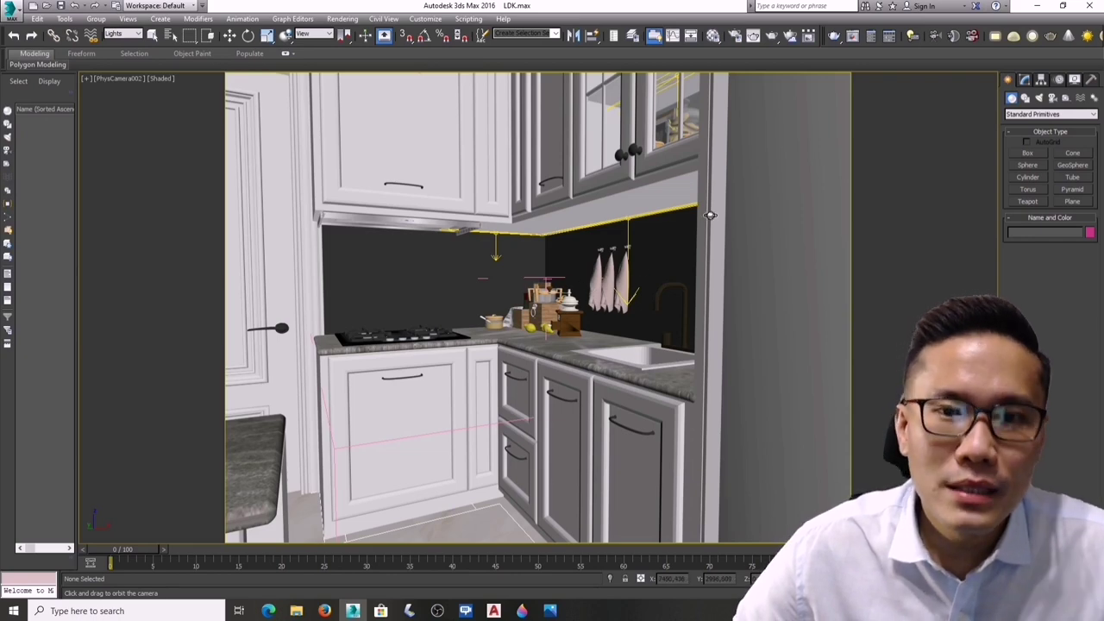
Step: Examine the kitchen island, fridge cabinets, service door and bar stools from several angles
left_click_drag(614, 235, 527, 229)
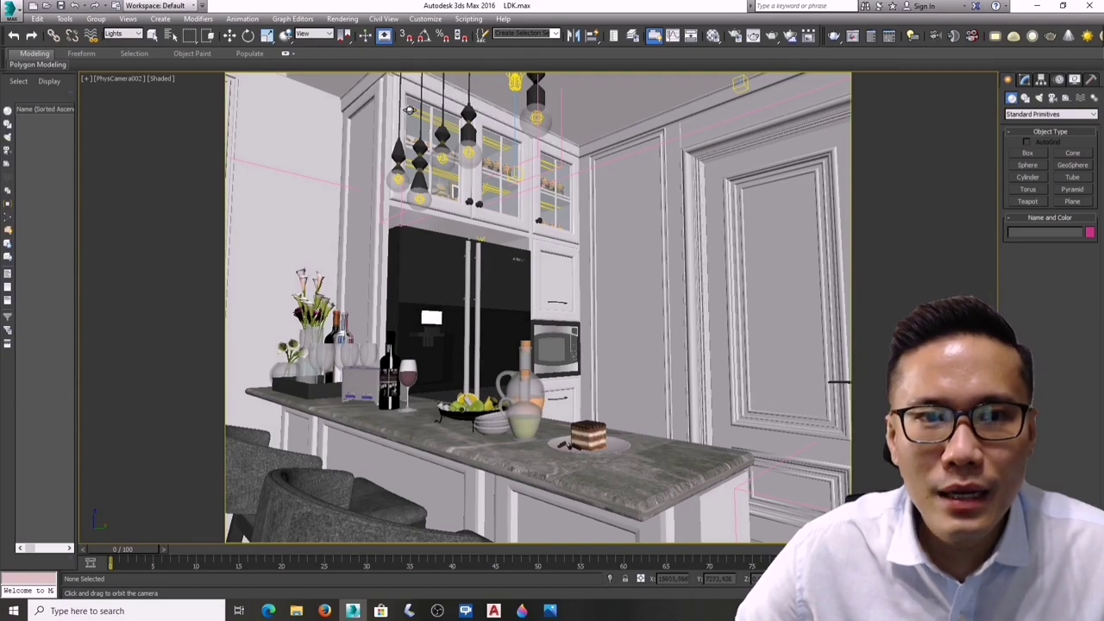
left_click_drag(455, 353, 500, 385)
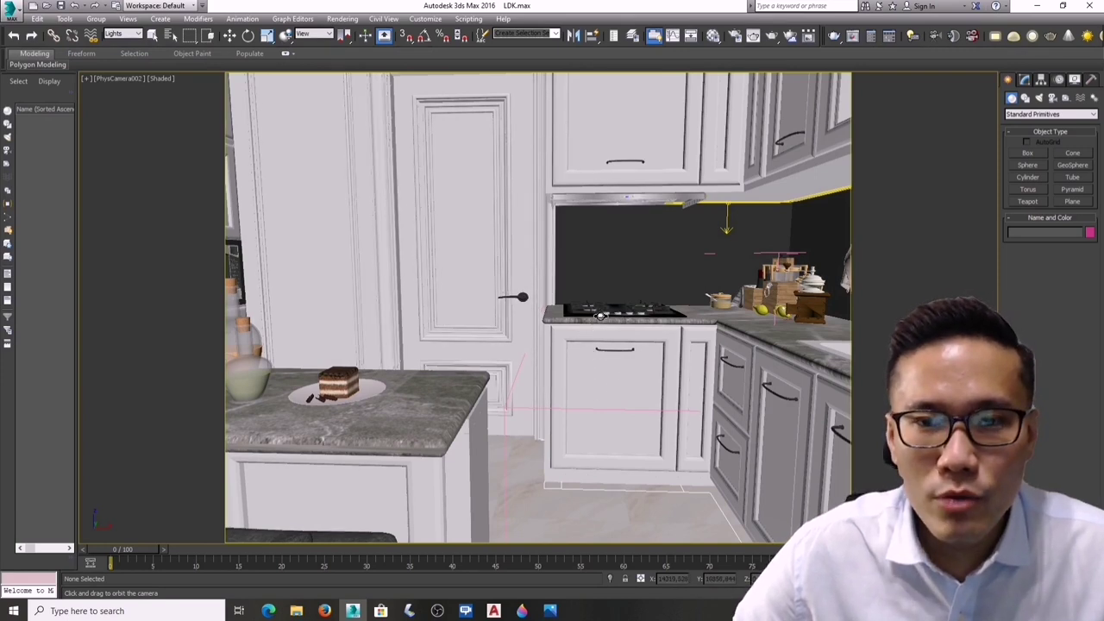
left_click_drag(619, 345, 527, 355)
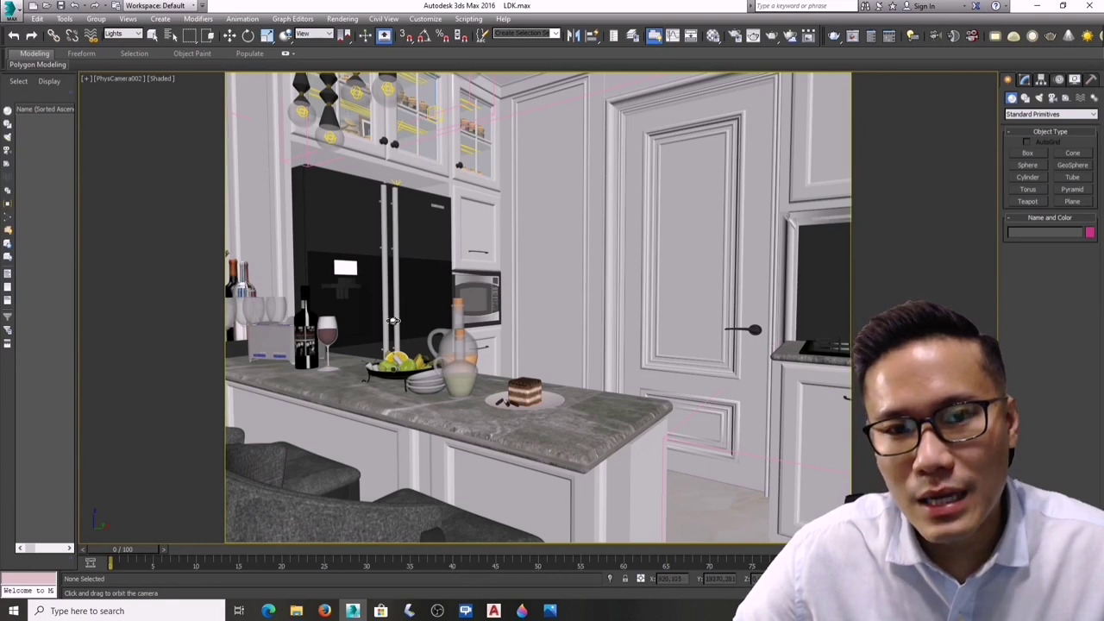
left_click_drag(391, 323, 353, 312)
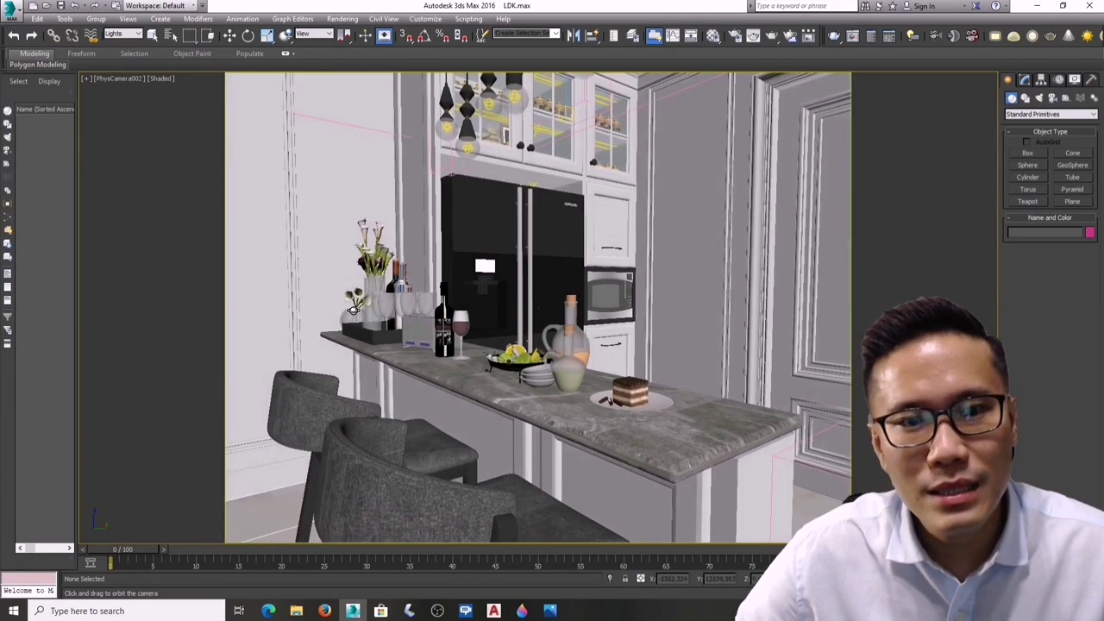
left_click_drag(415, 340, 424, 380)
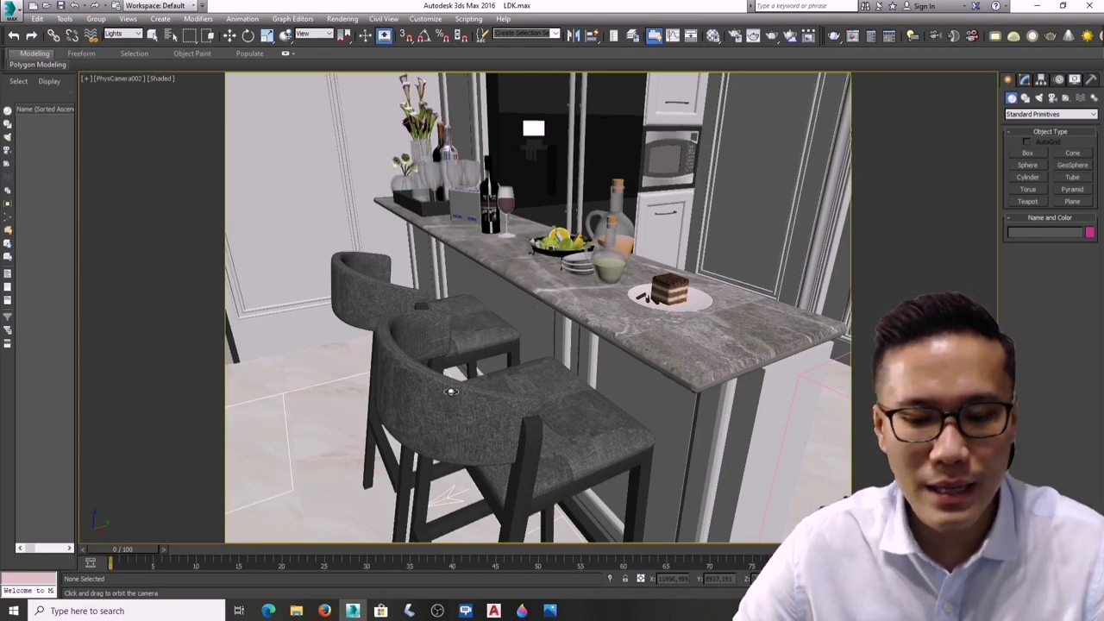
Step: Switch the view to PhysCamera003 and examine the dining area together with the adjoining kitchen
key("c")
left_click(515, 237)
left_click(552, 389)
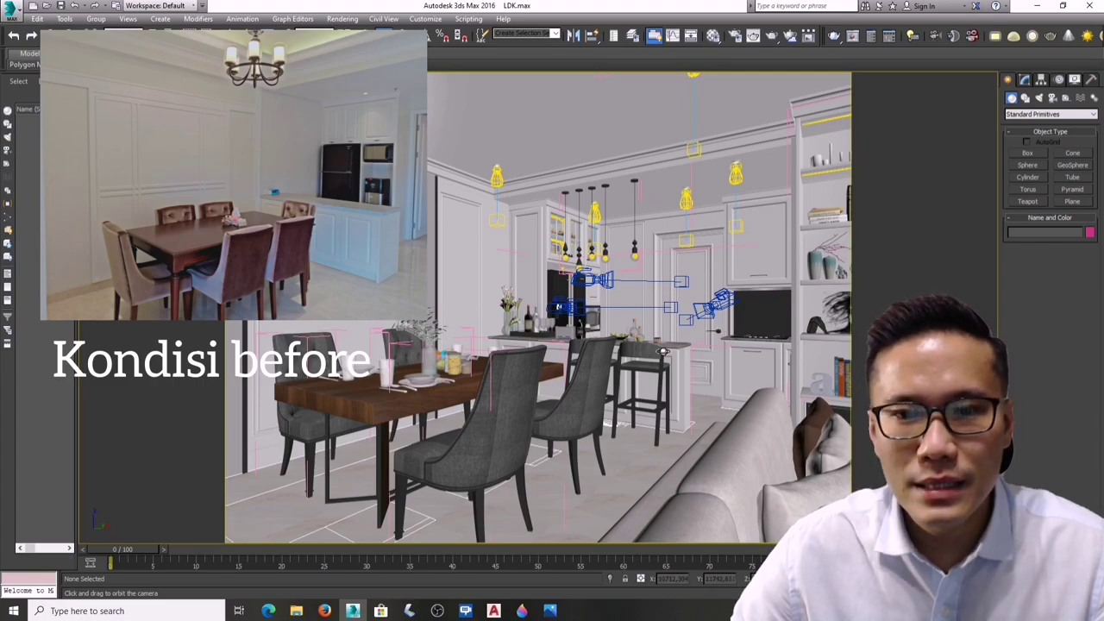
left_click_drag(635, 373, 578, 418)
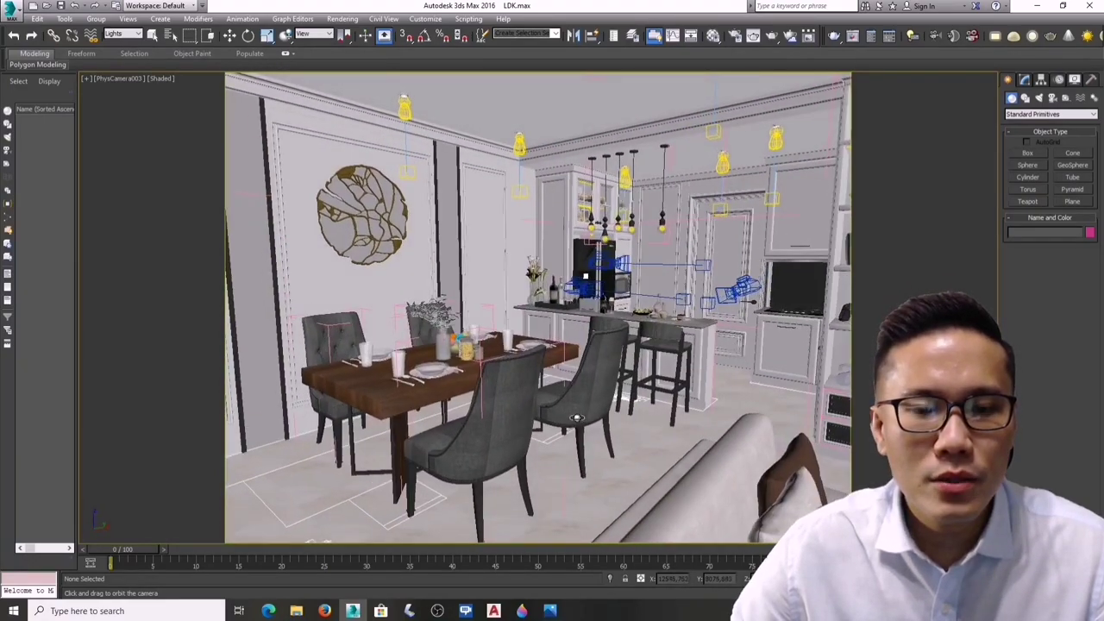
mouse_move(427, 418)
left_mouse_down()
mouse_move(449, 414)
mouse_move(427, 414)
left_mouse_up()
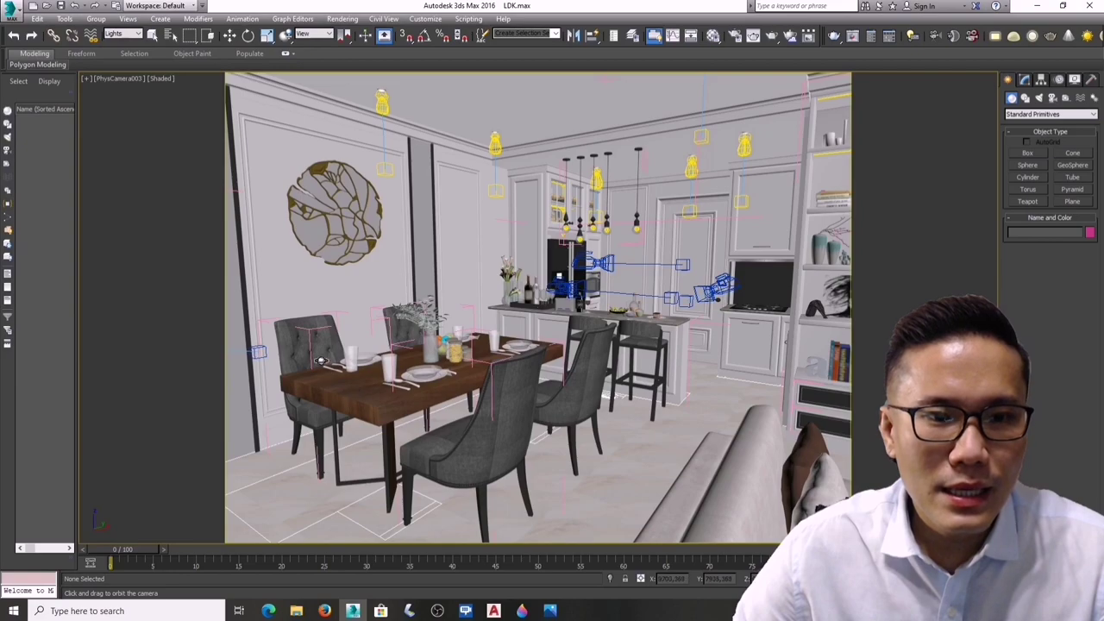
Step: Examine the dining table, panelled feature wall, round wall art and floor lamp from several angles
left_click_drag(552, 417, 475, 417)
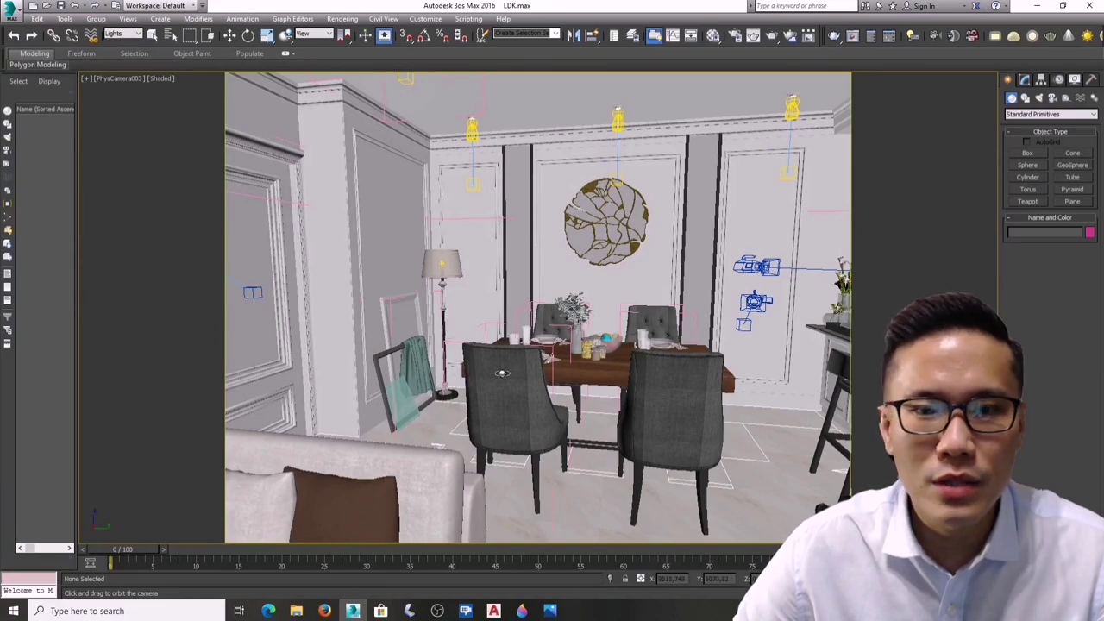
left_click_drag(525, 401, 542, 393)
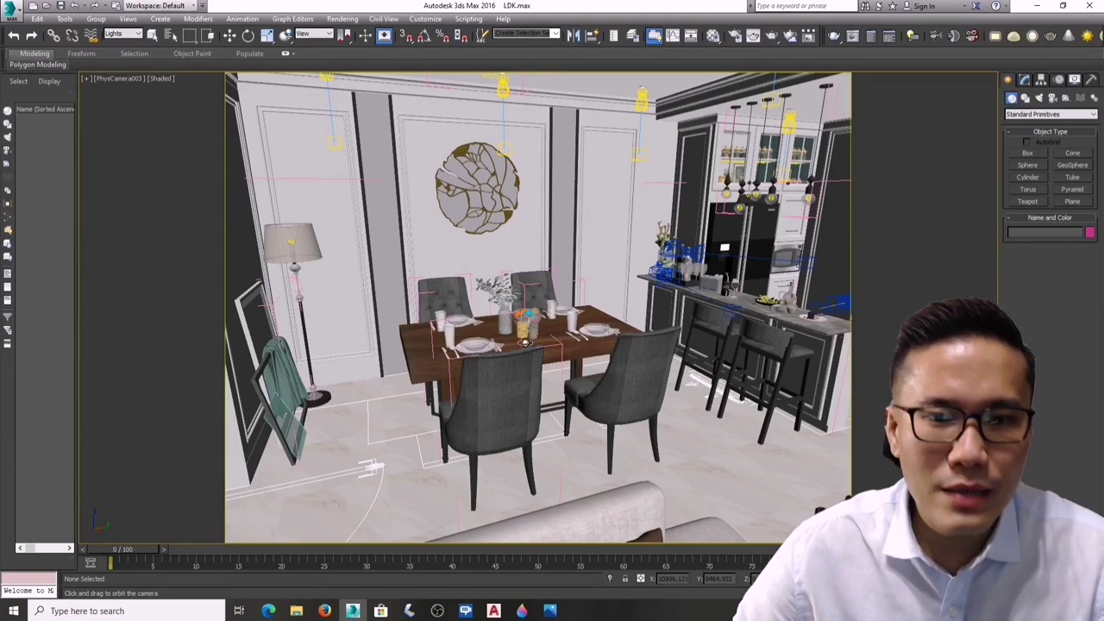
left_click_drag(533, 412, 548, 393)
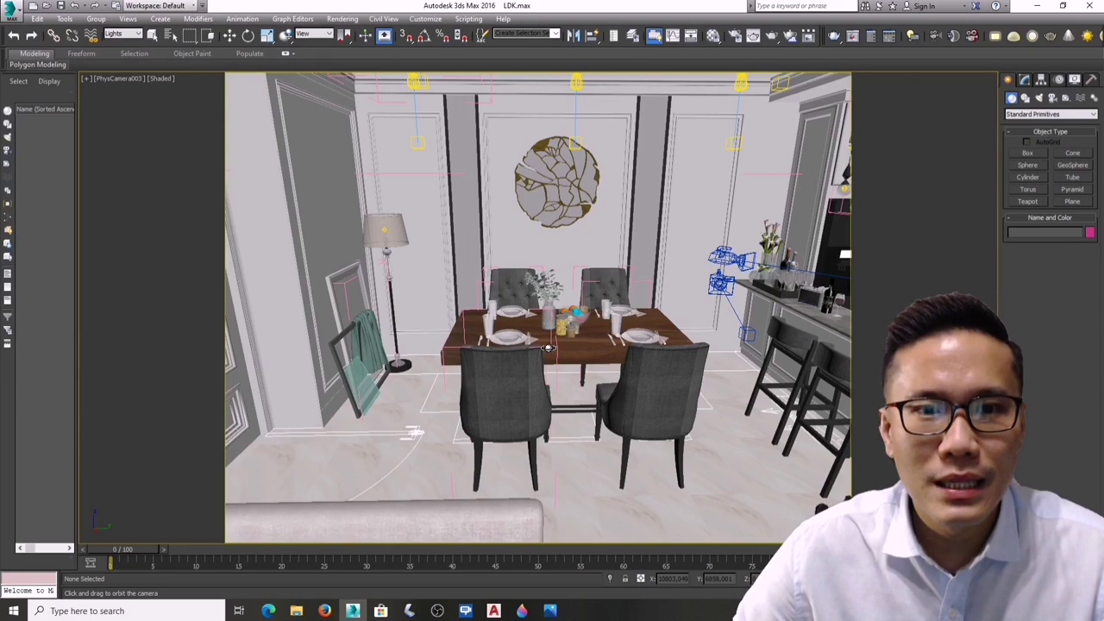
left_click_drag(354, 167, 332, 168)
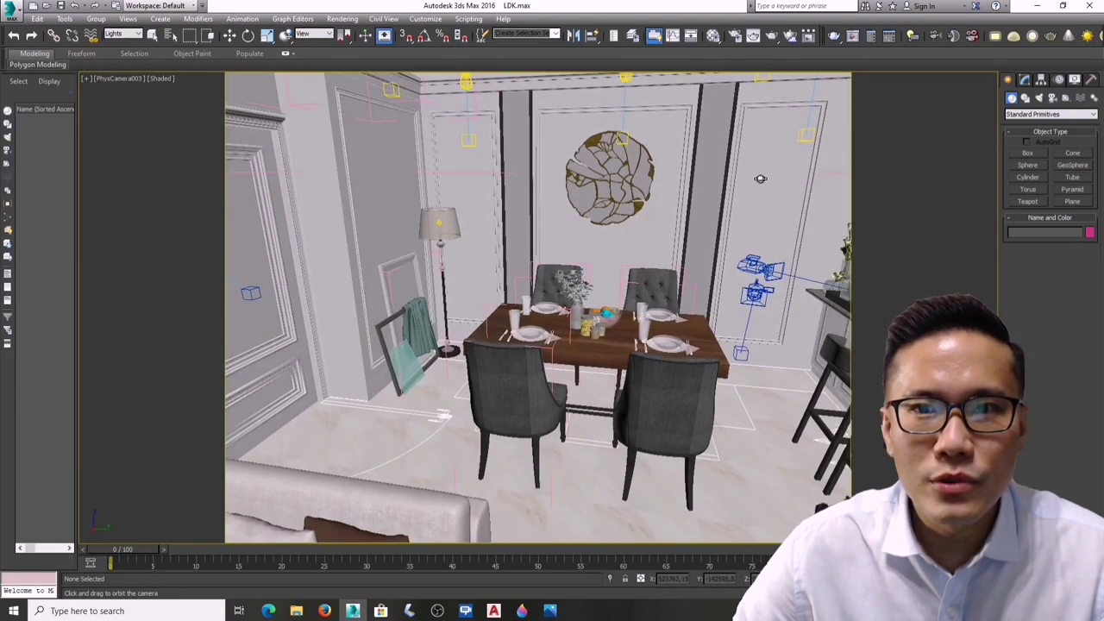
left_click_drag(637, 218, 537, 157)
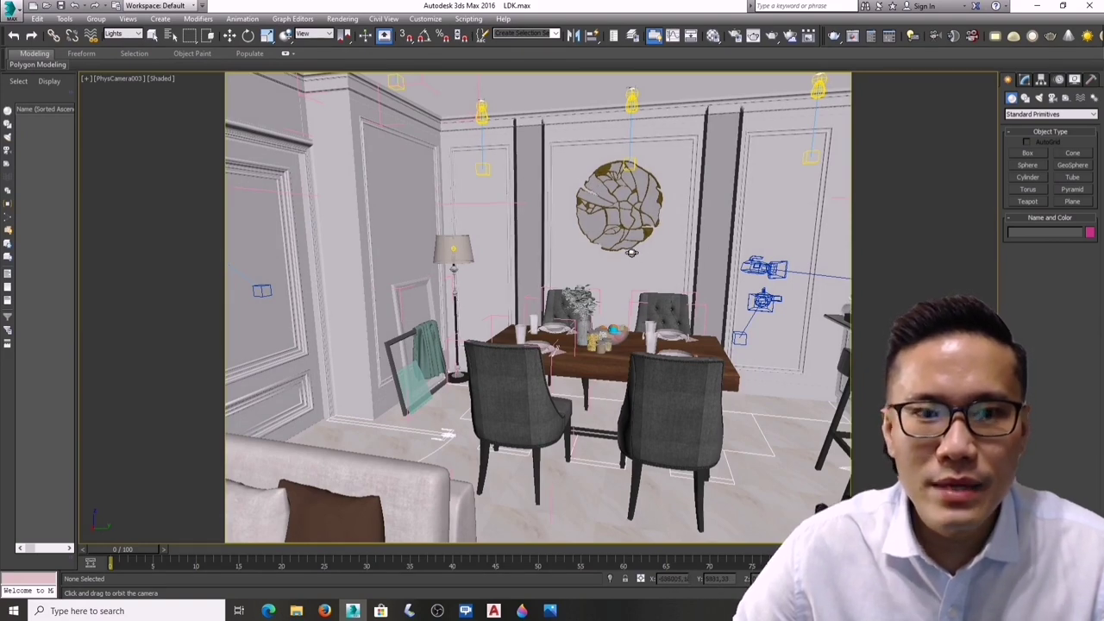
left_click_drag(527, 367, 367, 360)
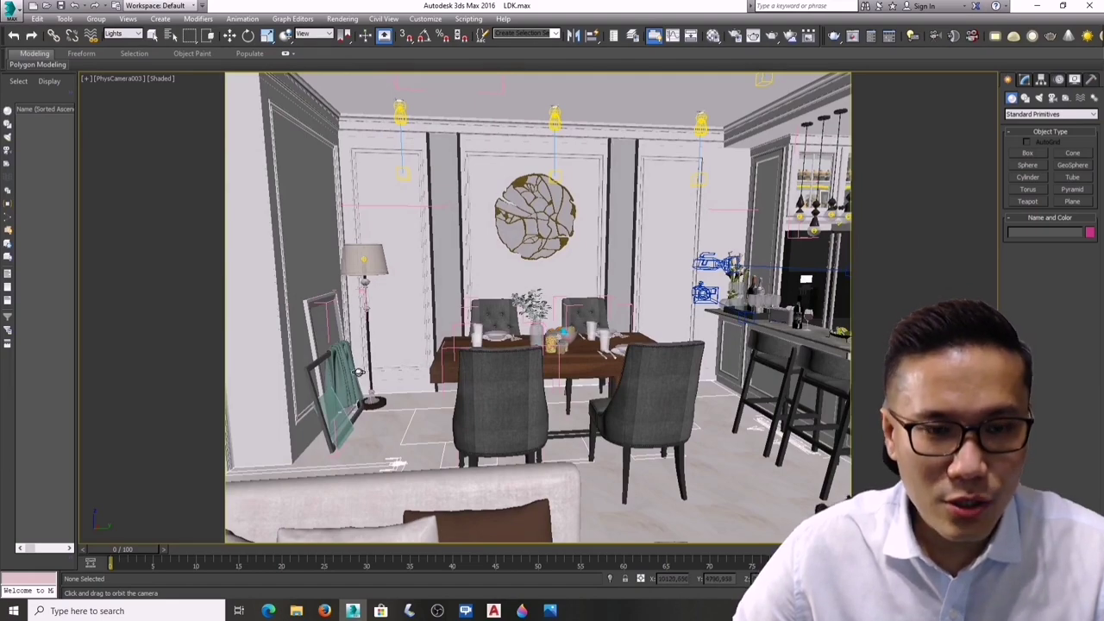
Step: View the living area from across the dining table, and switch the viewport to PhysCamera004
left_click_drag(414, 365, 595, 370)
key("c")
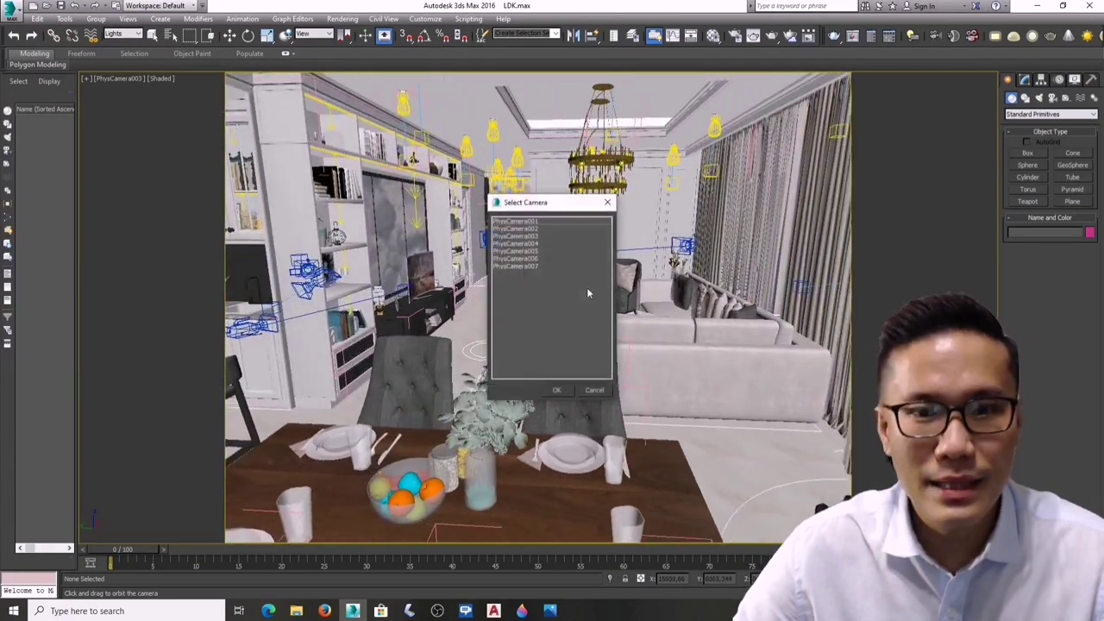
left_click(531, 245)
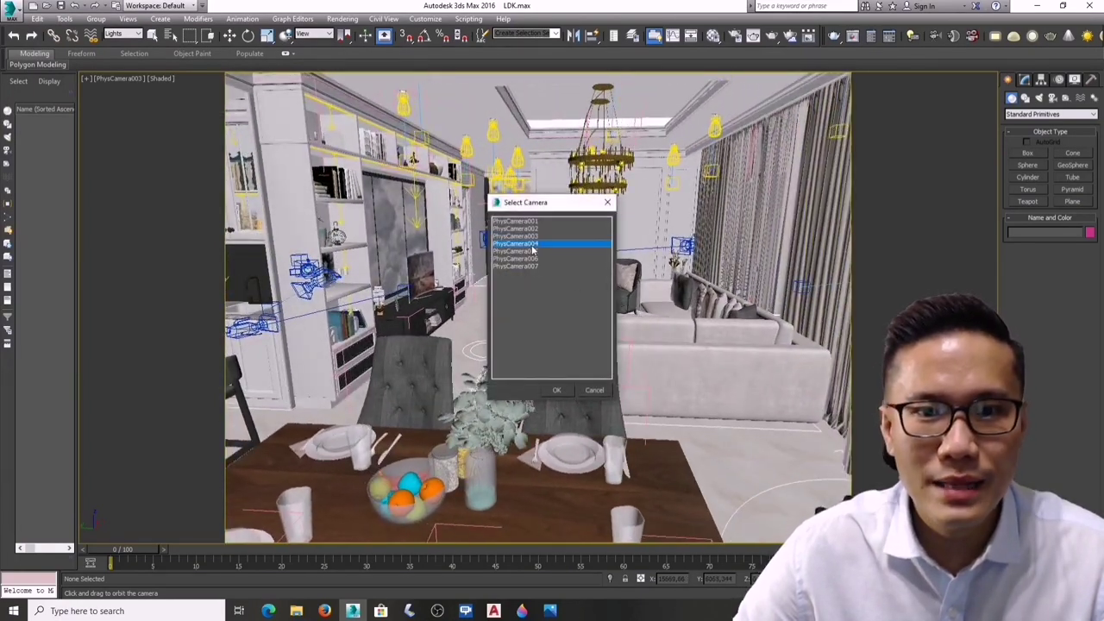
left_click(552, 390)
Step: Examine the bookshelves, TV console, marble TV wall, sofa area and ring chandeliers from several angles
left_click_drag(520, 408, 568, 408)
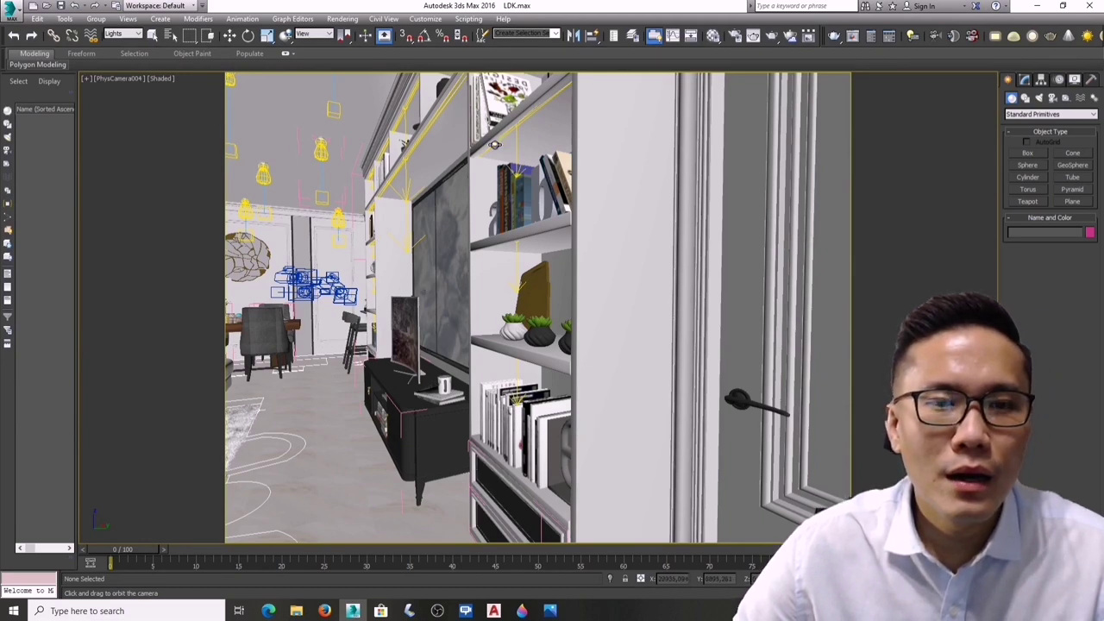
left_click_drag(462, 431, 438, 434)
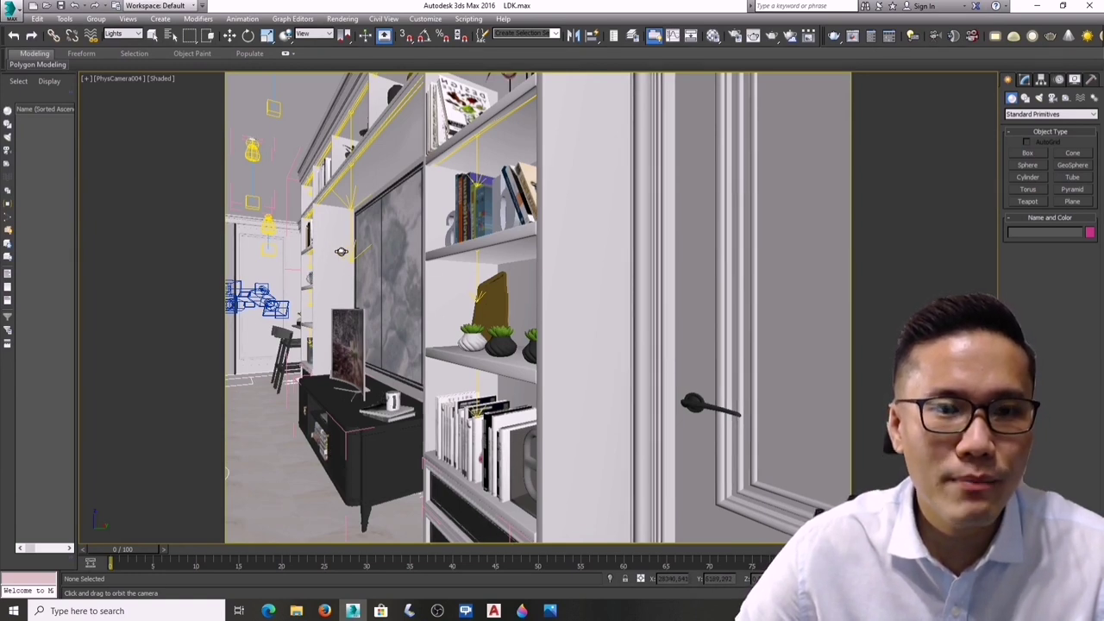
left_click_drag(376, 325, 311, 329)
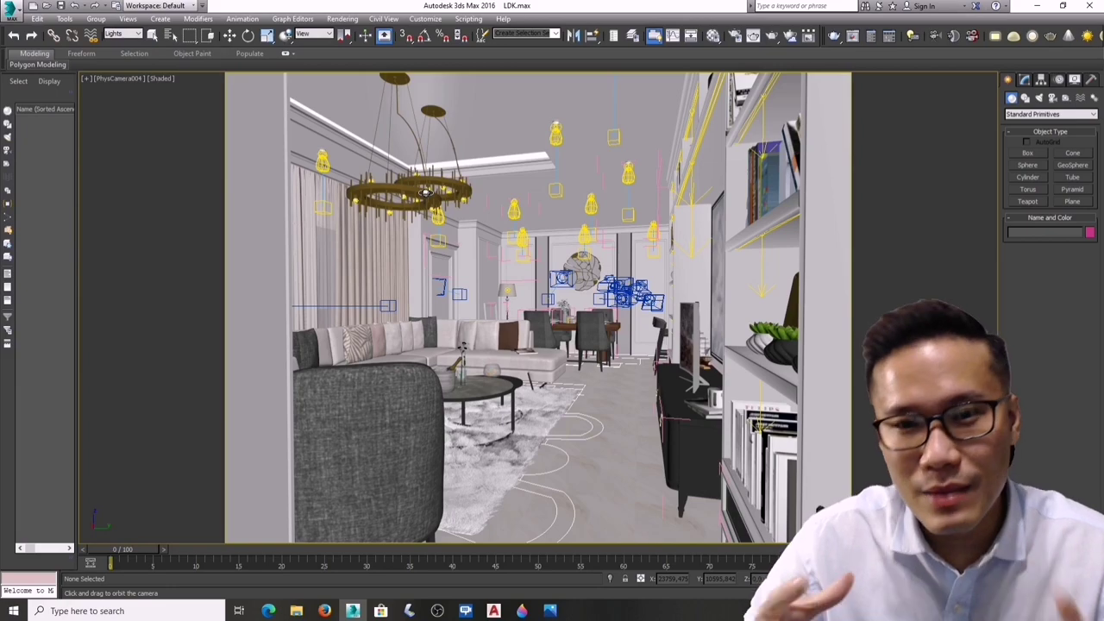
left_click_drag(424, 191, 412, 197)
Step: Switch the viewport to PhysCamera005 to view the living room with its armchairs, sofa and curtains
key("c")
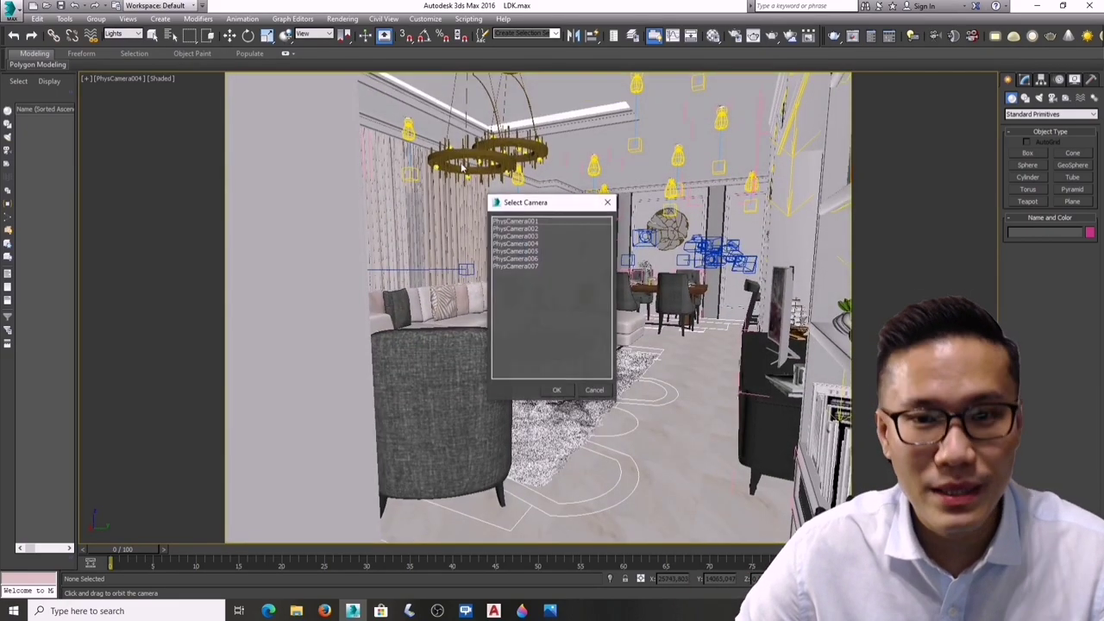
left_click(516, 252)
left_click(556, 390)
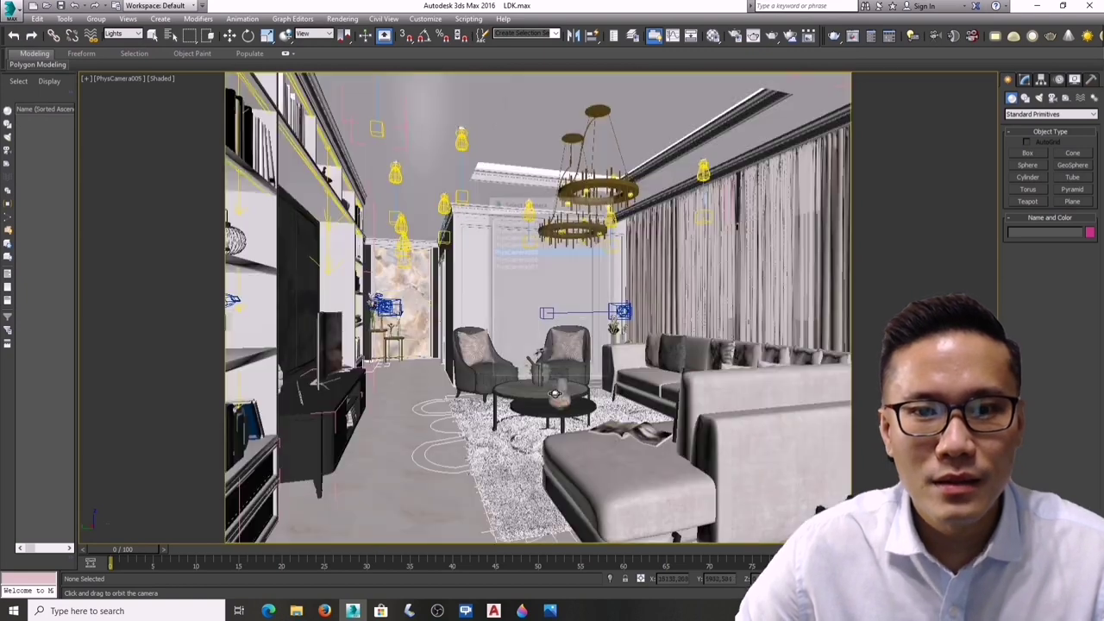
Step: Switch the viewport to PhysCamera006 and examine the TV wall and surrounding shelves from behind the armchair
key("c")
left_click(514, 252)
left_click(517, 258)
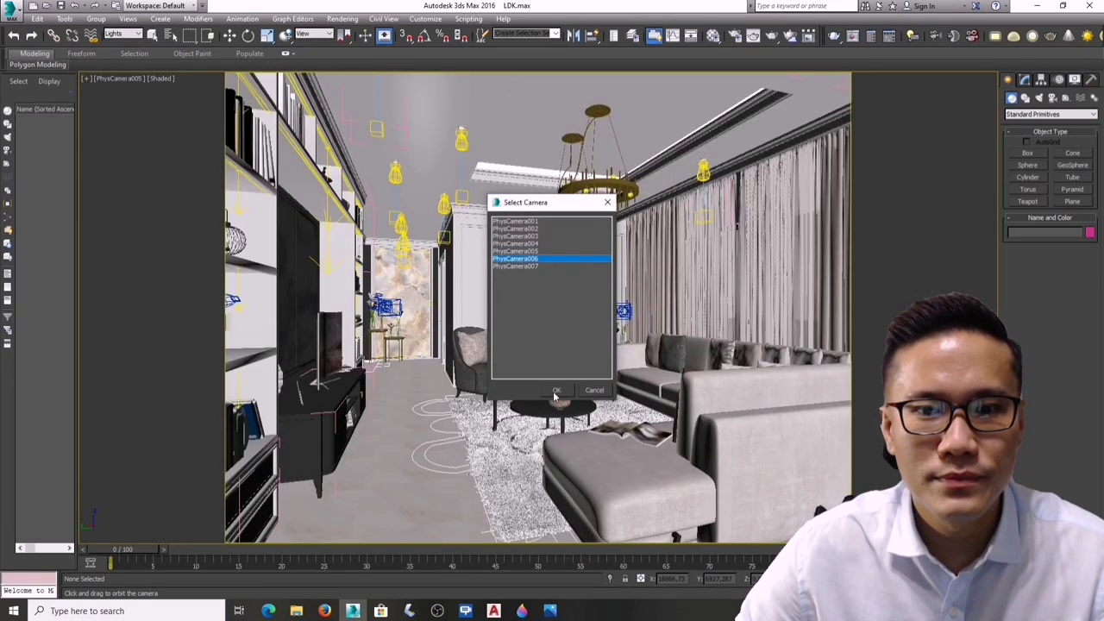
left_click(556, 390)
scroll(561, 405, "up", 5)
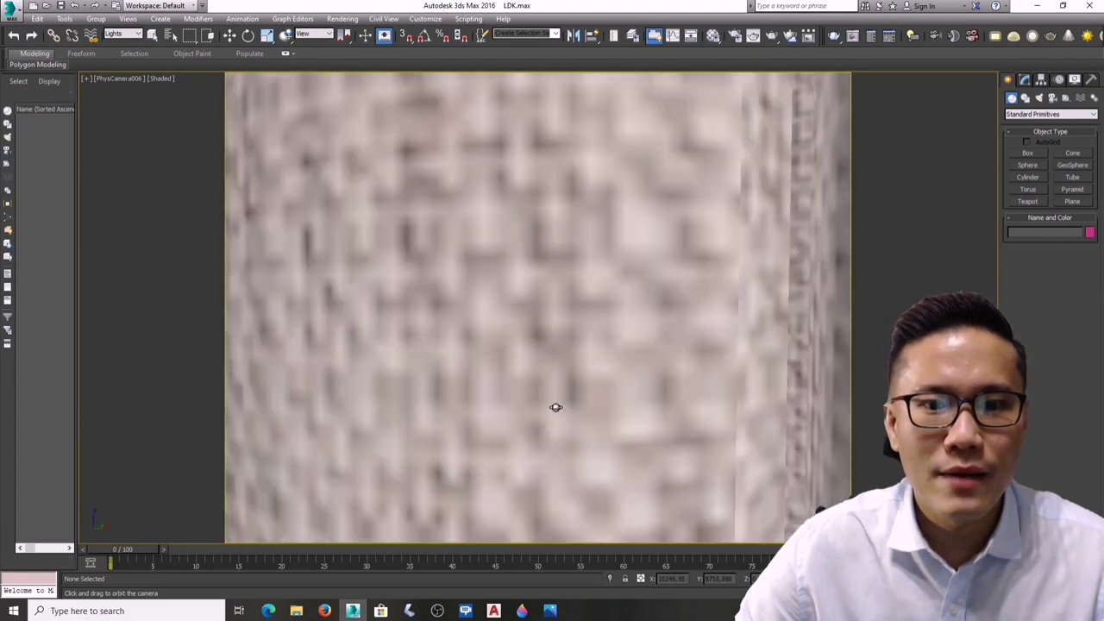
scroll(552, 410, "down", 4)
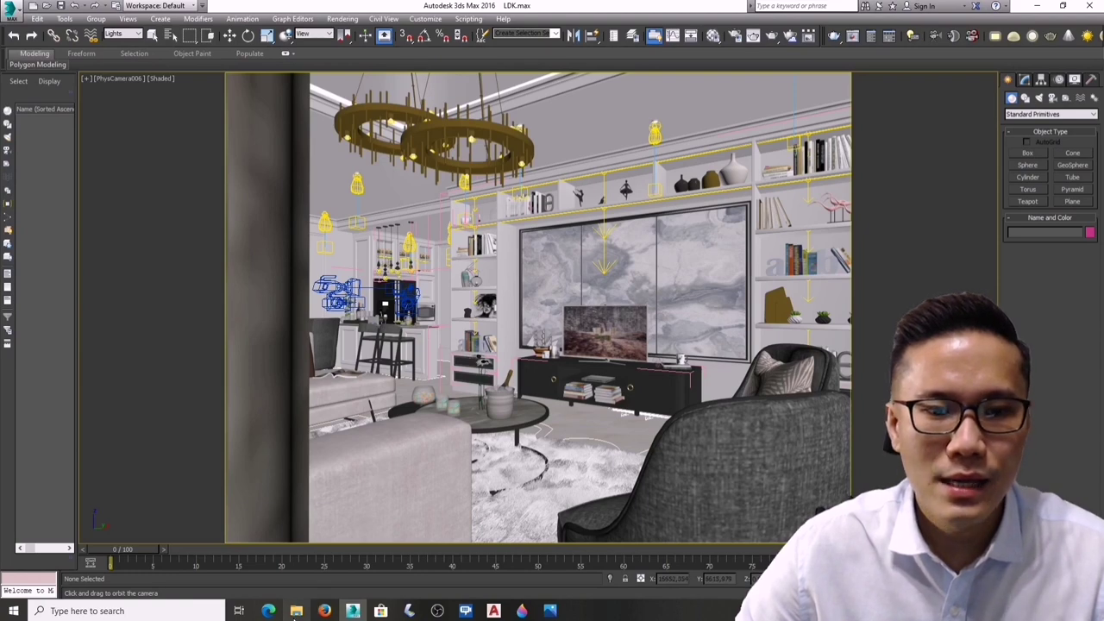
Step: Open the render living 1.jpg from the 1PARK folder in Photos and enlarge it to fill the screen
left_click(295, 609)
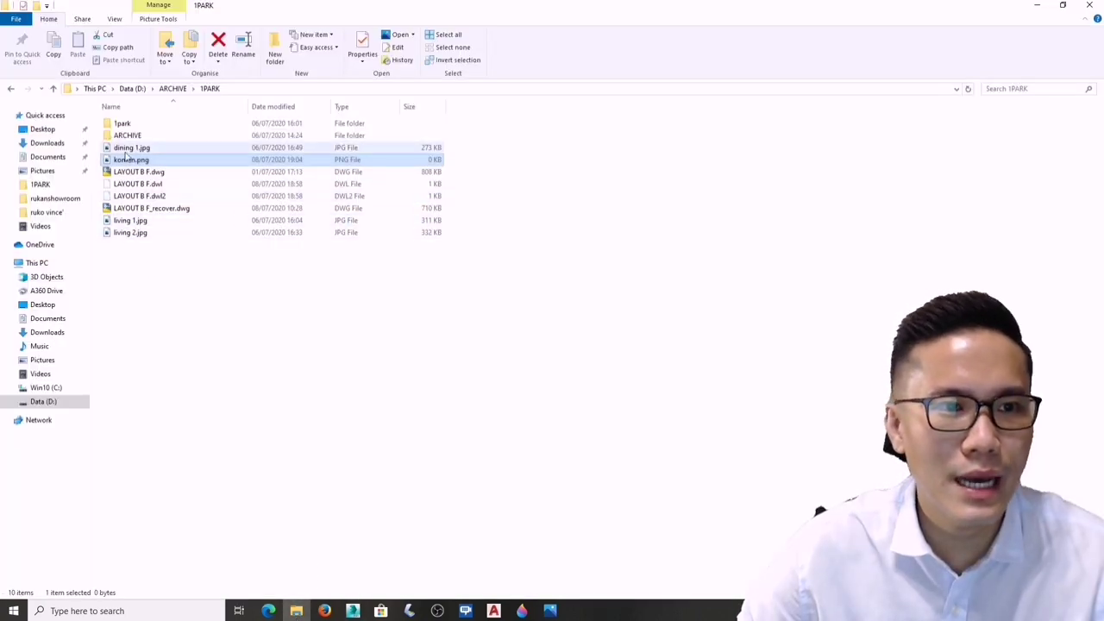
double_click(130, 224)
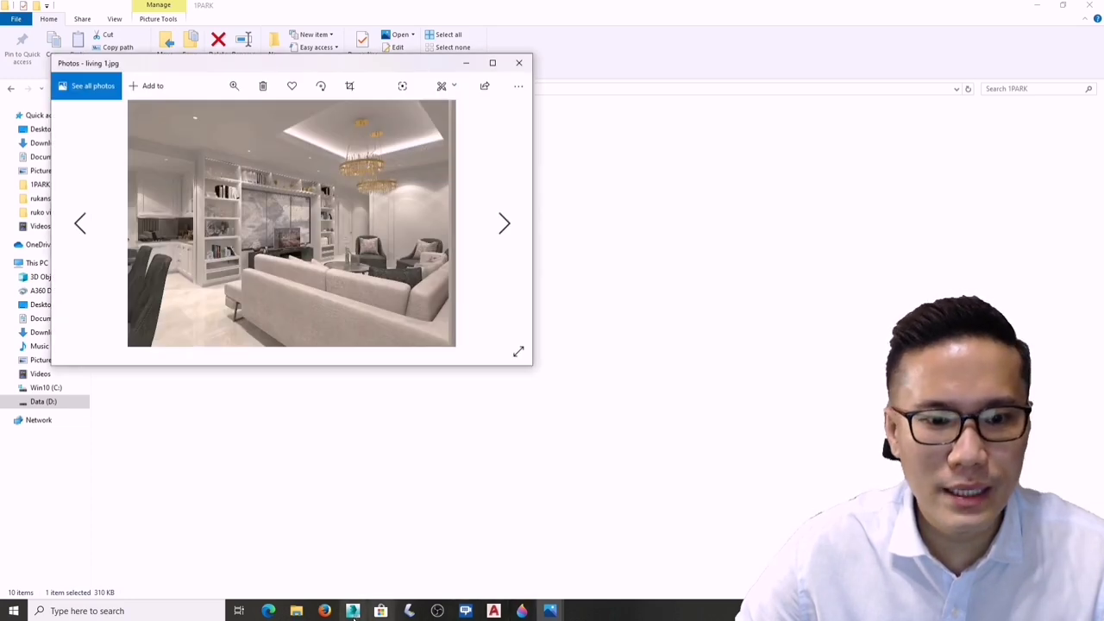
left_click(353, 611)
mouse_move(549, 611)
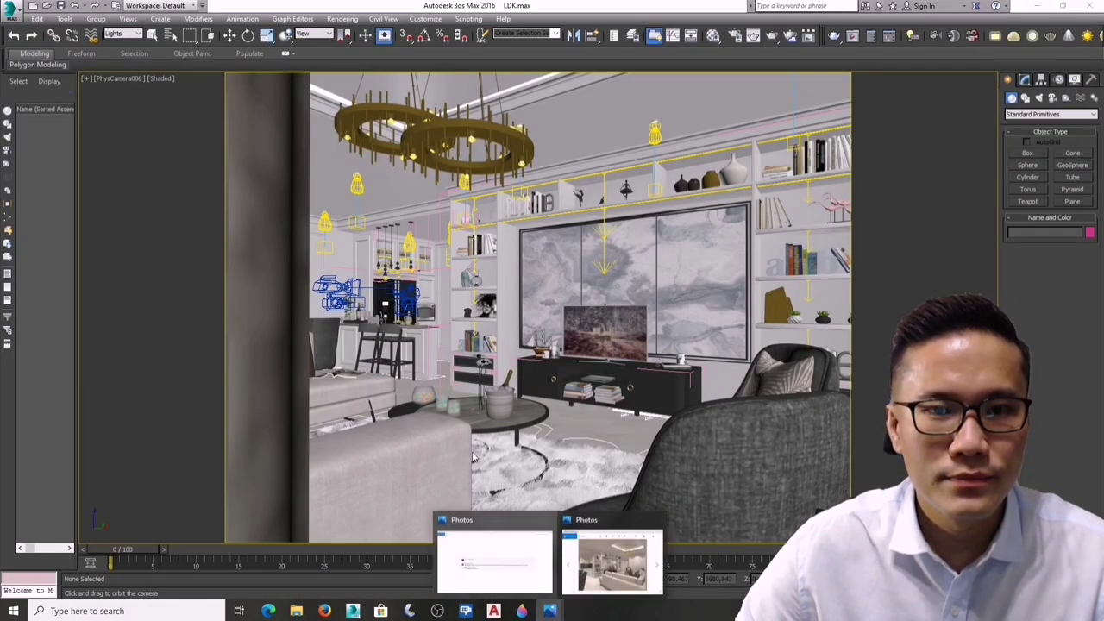
left_click(617, 557)
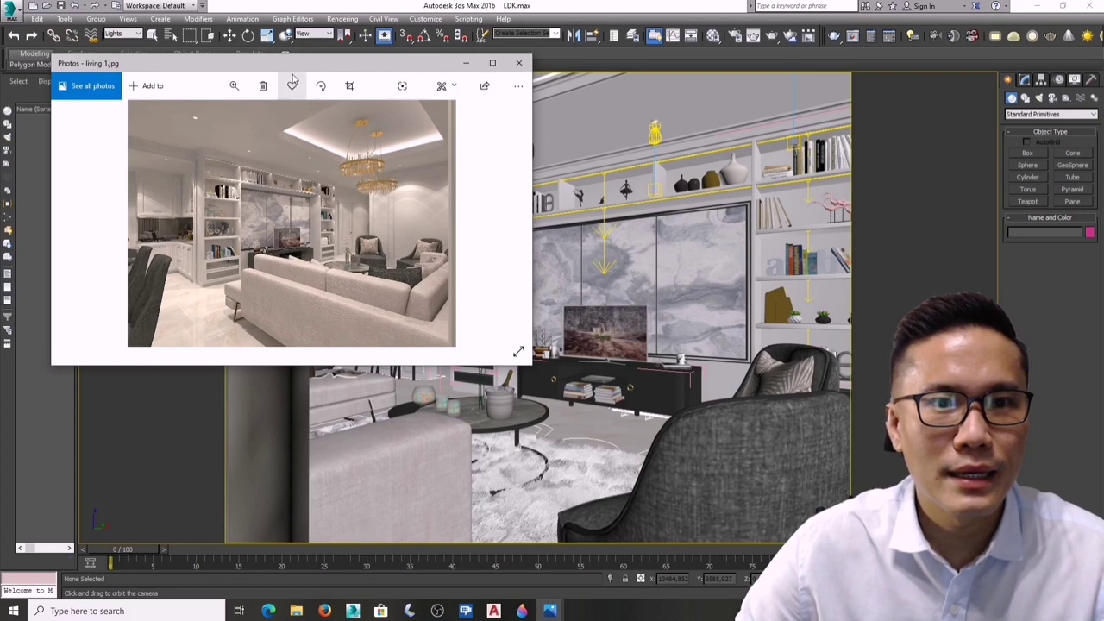
left_click_drag(288, 66, 281, 53)
left_click(485, 51)
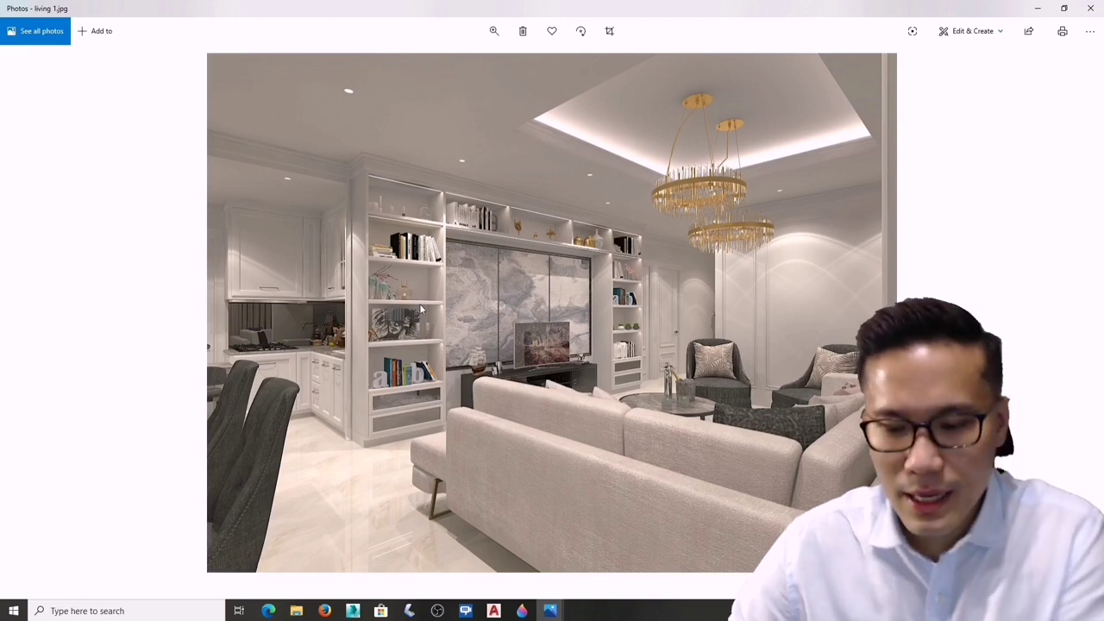
Step: Review the living room renders, going back and forth between living 1.jpg and living 2.jpg
key("Right")
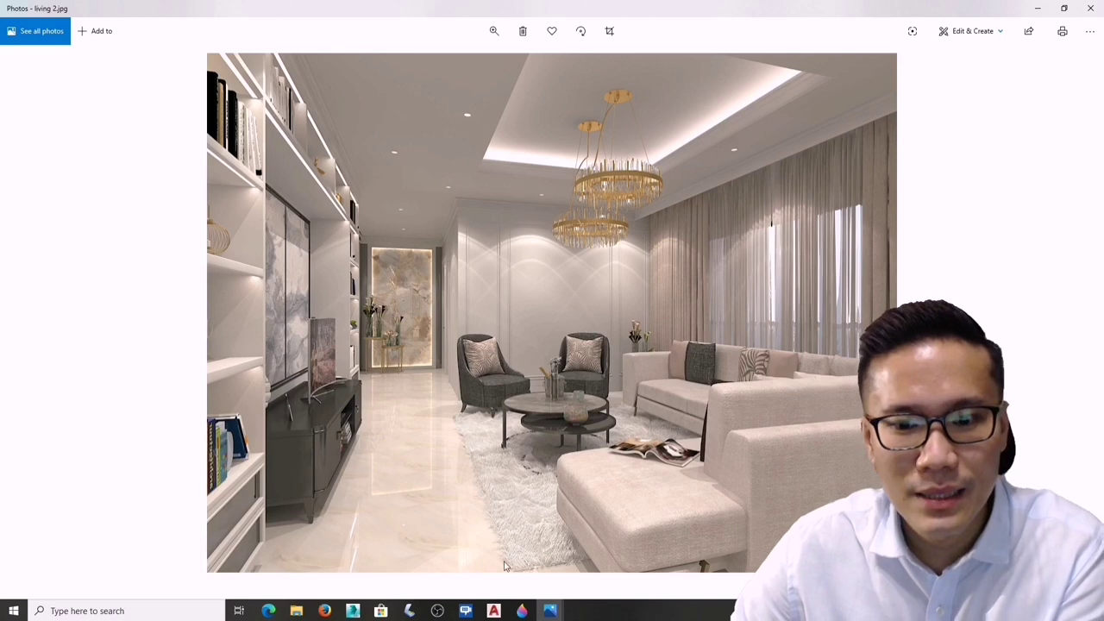
key("Right")
key("Right")
key("Left")
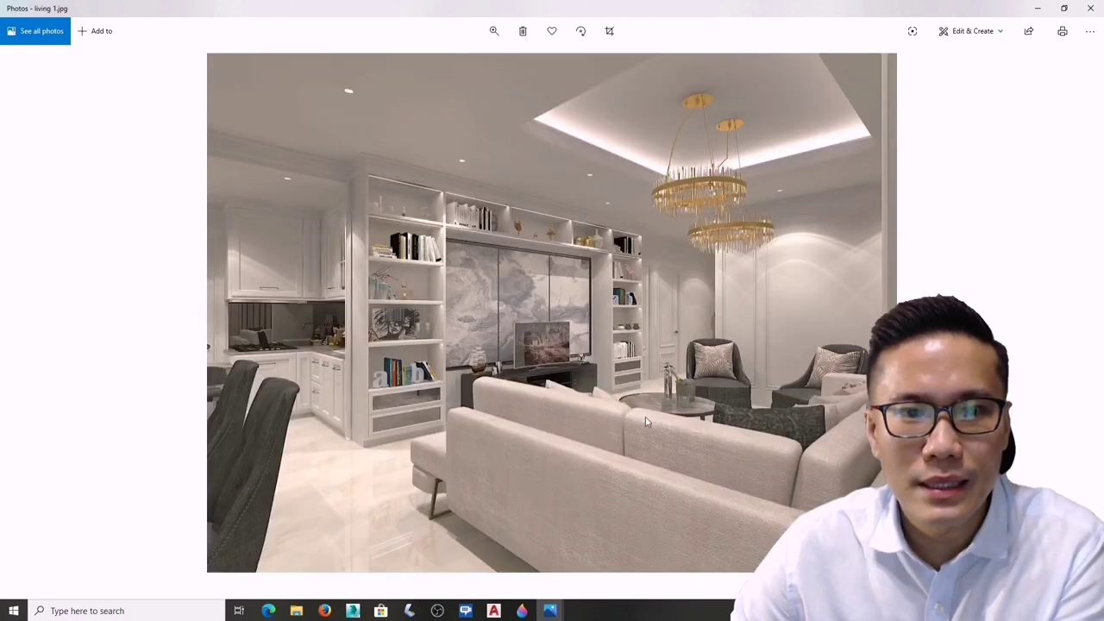
key("Left")
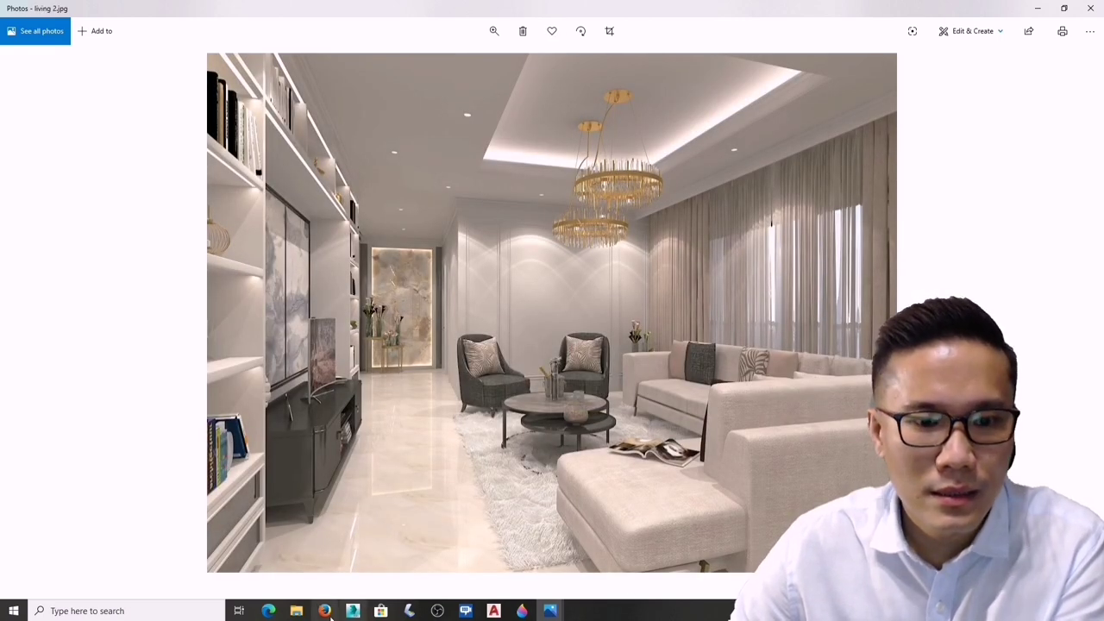
Step: Open the render dining 1.jpg from the 1PARK folder and enlarge it to fill the screen
left_click(295, 611)
double_click(137, 148)
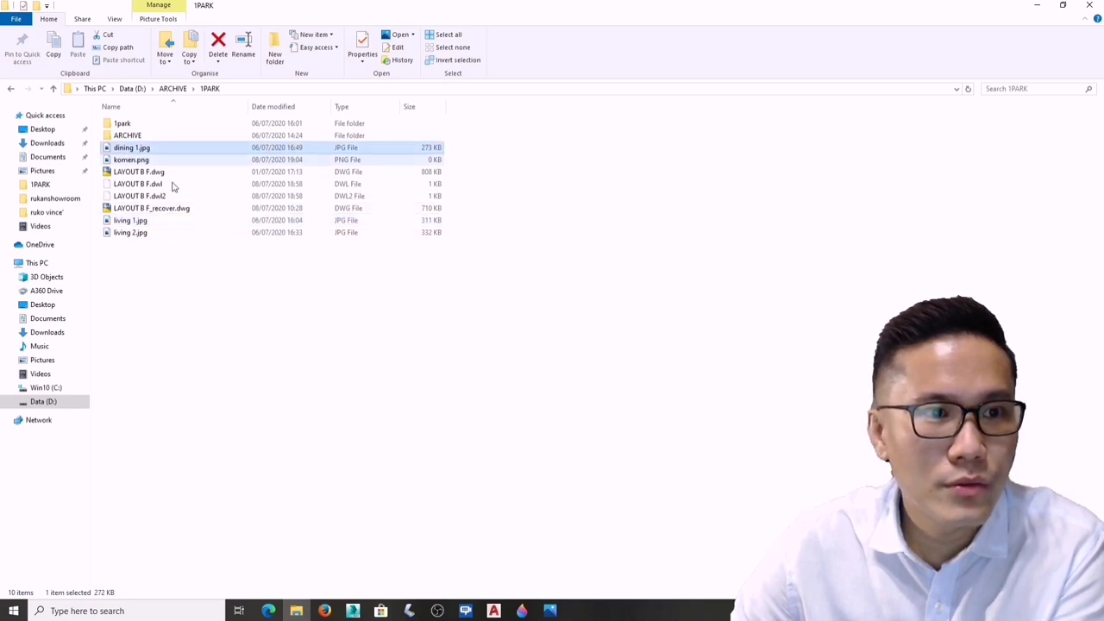
left_click(492, 63)
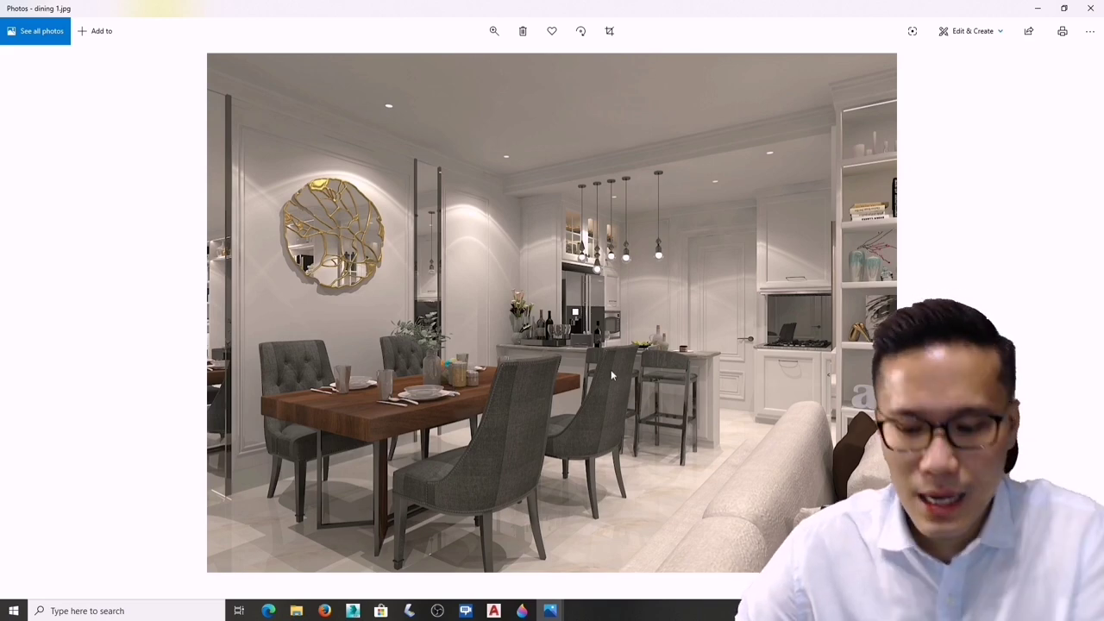
Step: Browse through the folder's other renders and return to dining 1.jpg
key("Right")
key("Right")
key("Right")
key("Right")
key("Left")
key("Left")
key("Left")
key("Left")
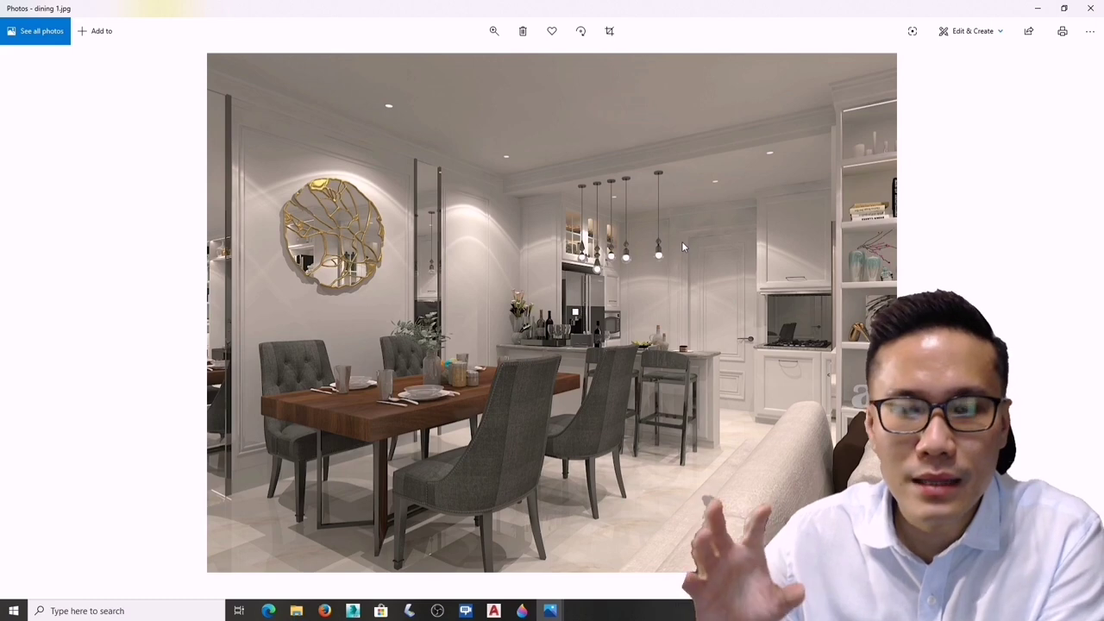
Step: Compare the living room render living 1.jpg with the dining render dining 1.jpg
key("Right")
key("Right")
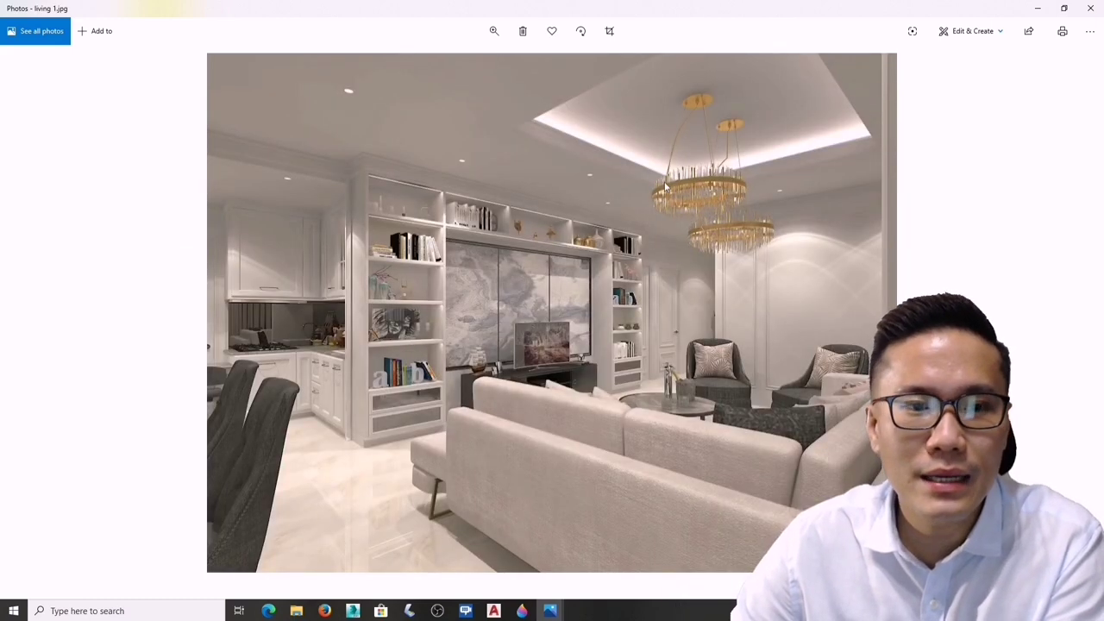
key("Left")
key("Left")
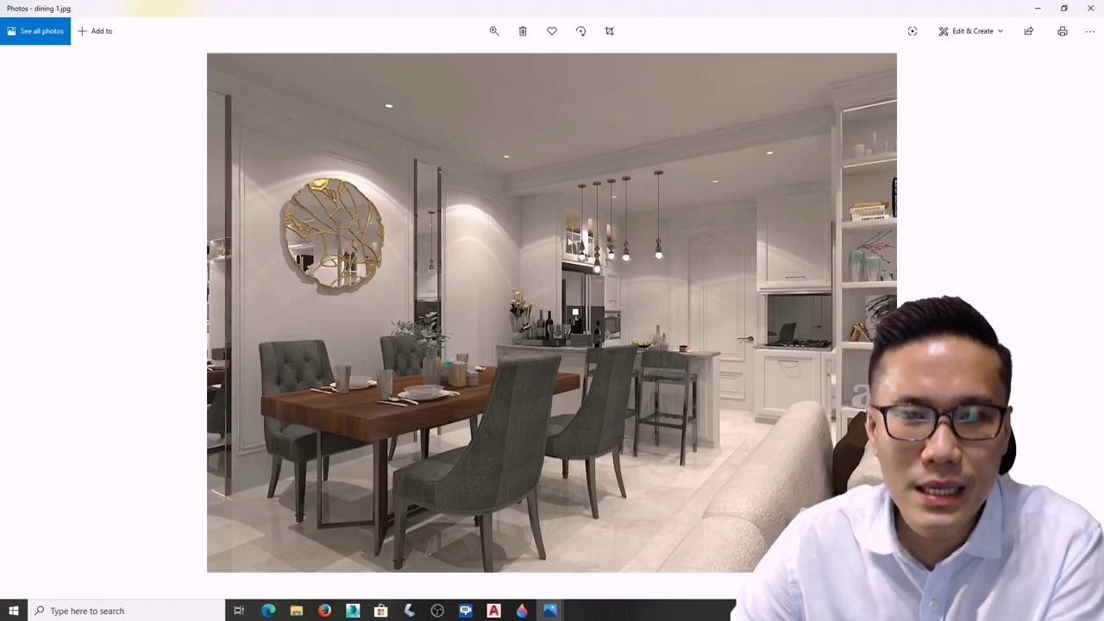